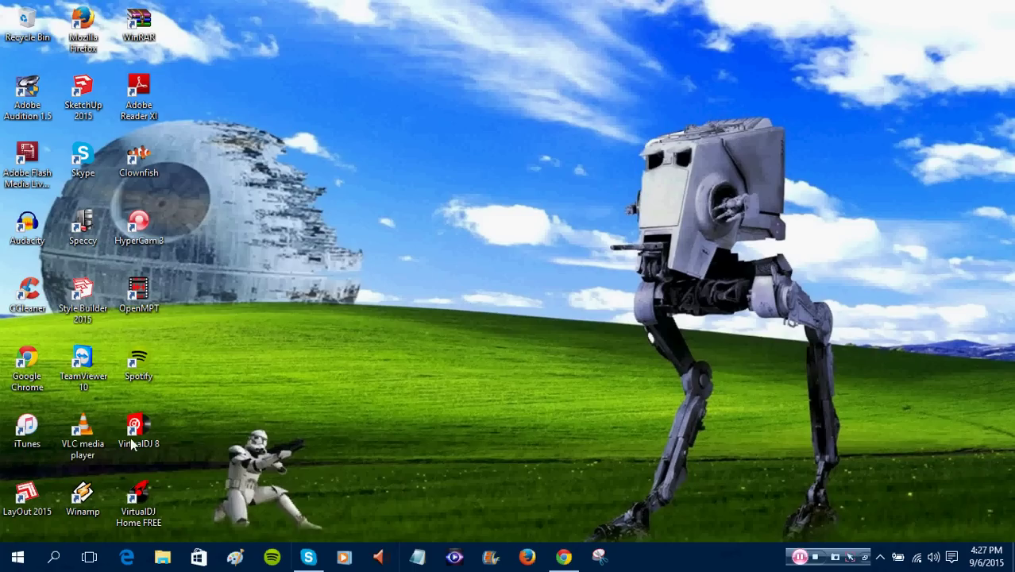
Scroll through the Start menu tiles and view the Get Skype tile's options, then dismiss the menu
{"action": "left_click", "coordinate": [17, 559]}
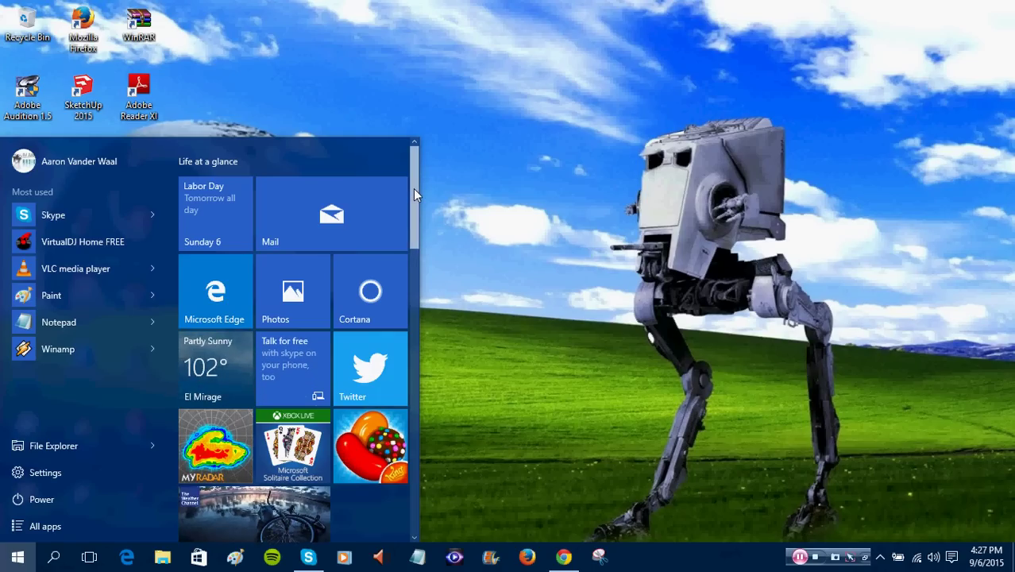
{"action": "left_click_drag", "start_coordinate": [413, 188], "coordinate": [427, 377]}
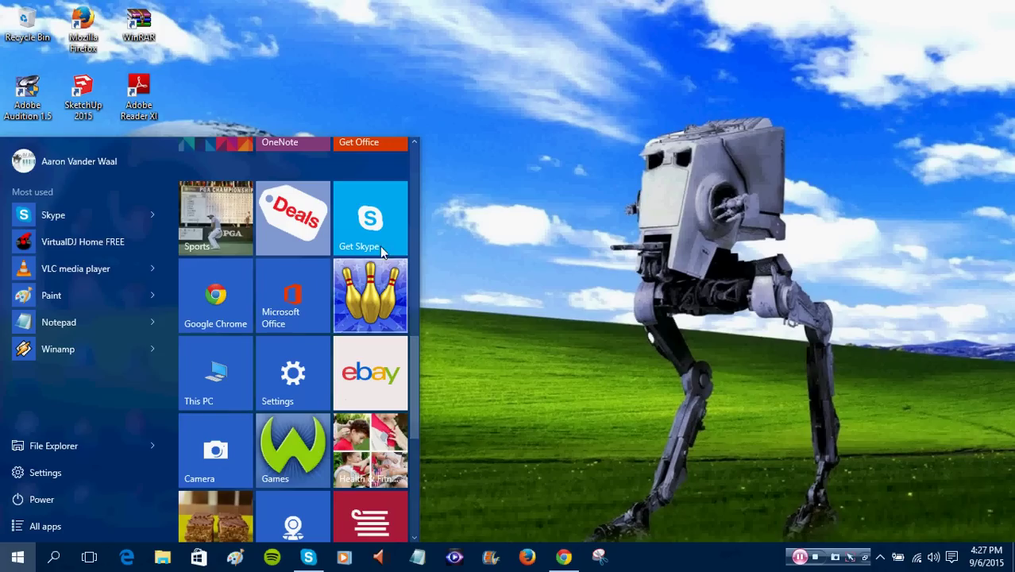
{"action": "right_click", "coordinate": [358, 210]}
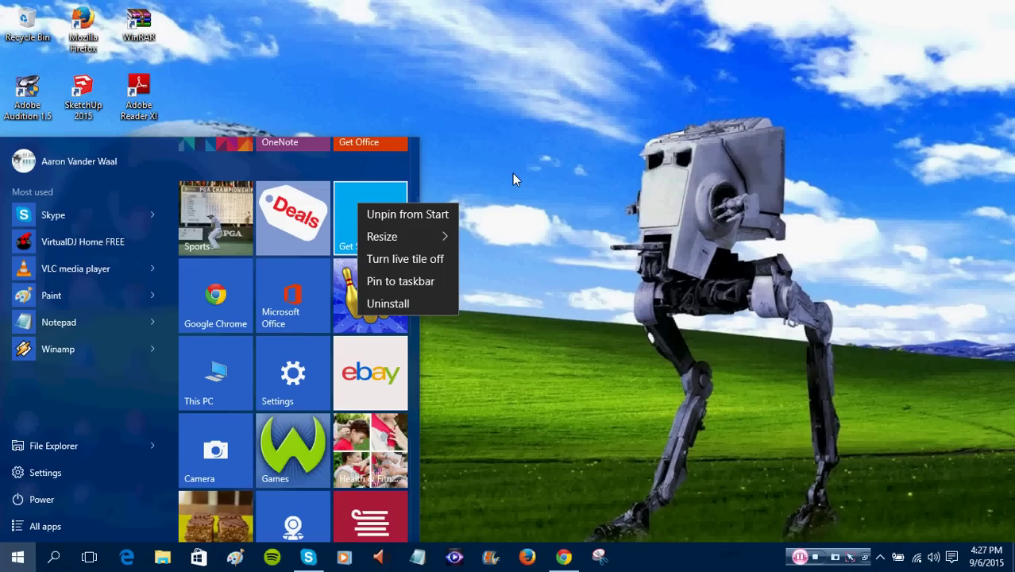
{"action": "left_click", "coordinate": [529, 191]}
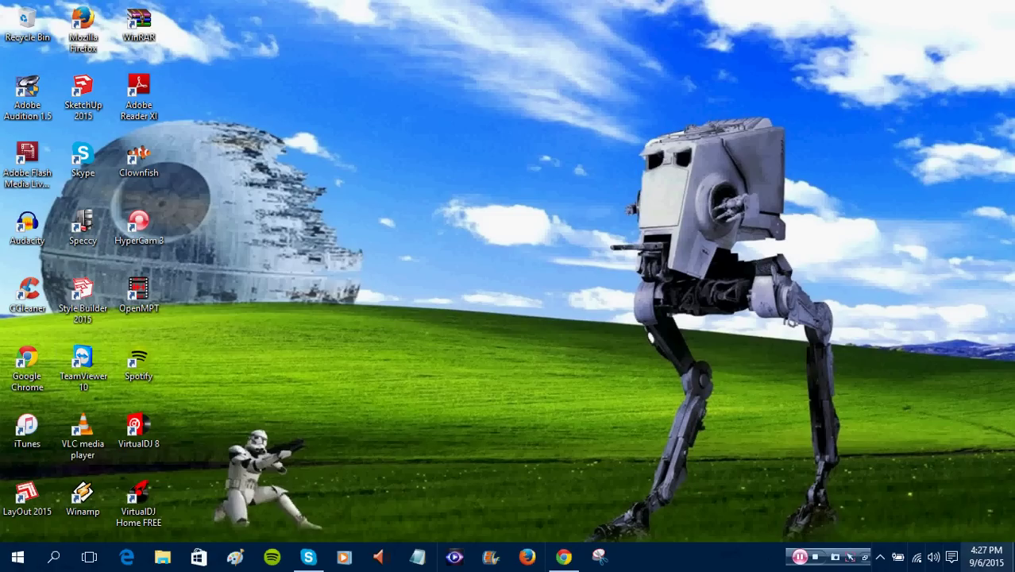
{"action": "left_click", "coordinate": [985, 555]}
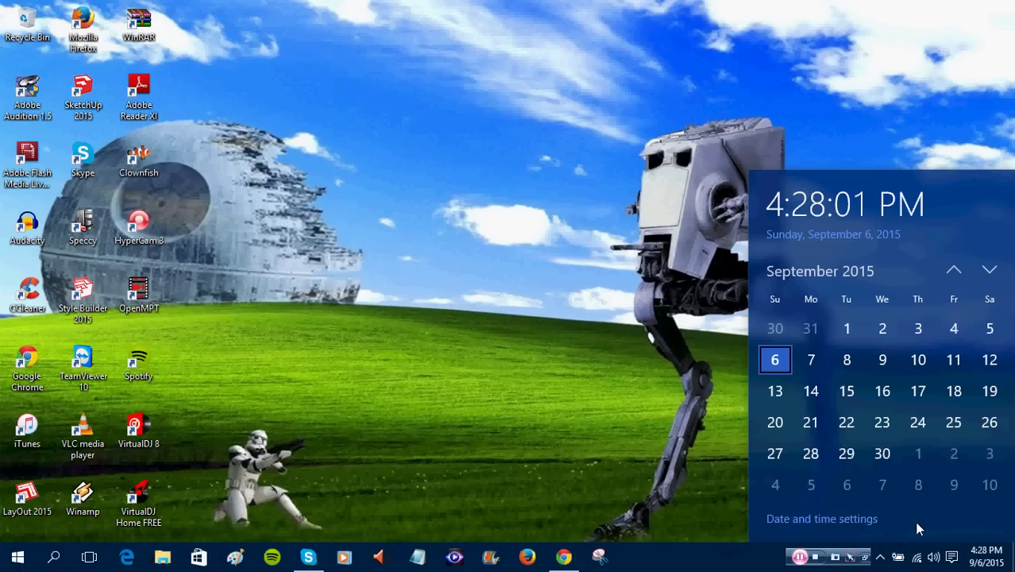
{"action": "left_click", "coordinate": [952, 556]}
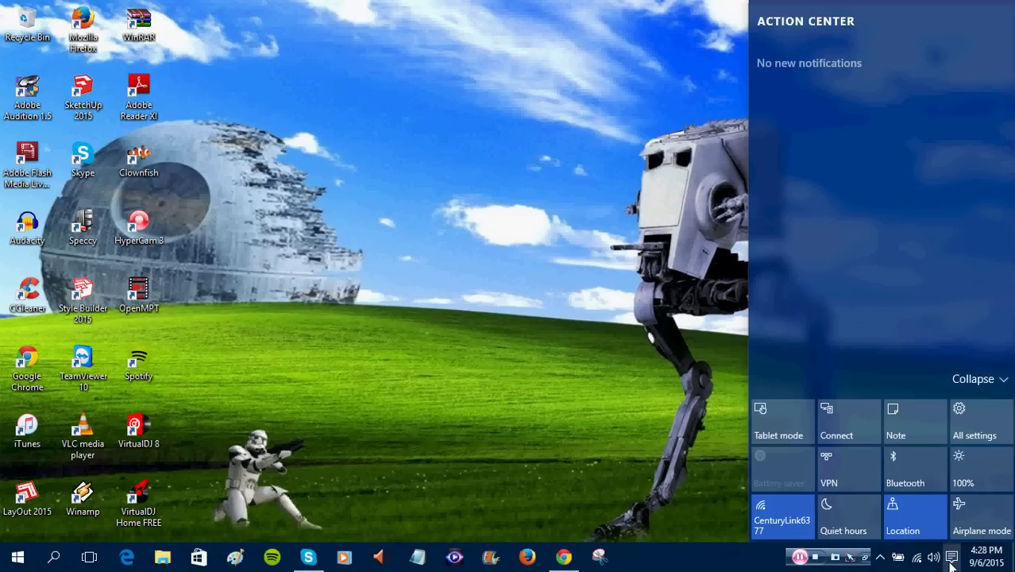
{"action": "left_click", "coordinate": [953, 558]}
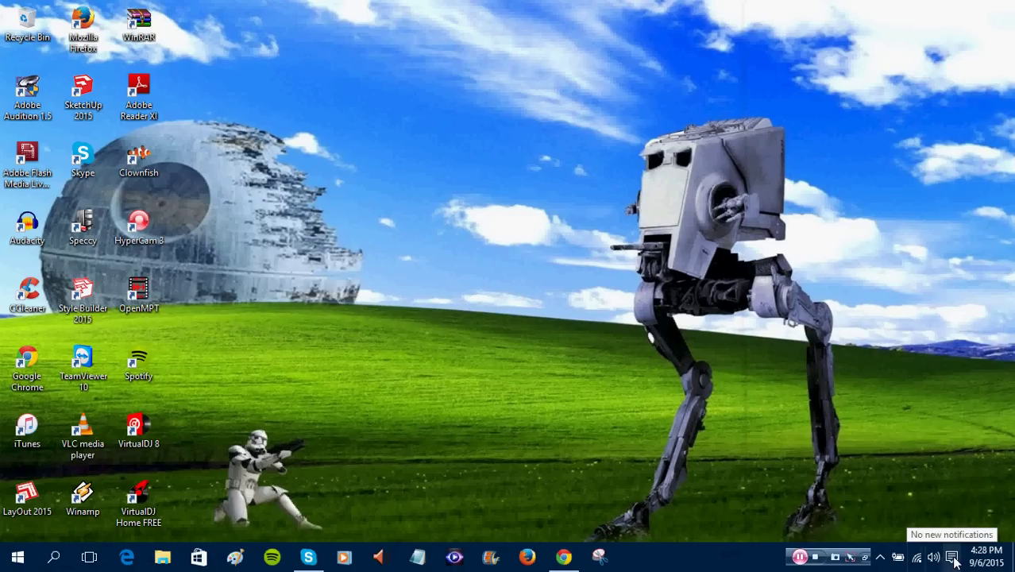
{"action": "left_click", "coordinate": [952, 558]}
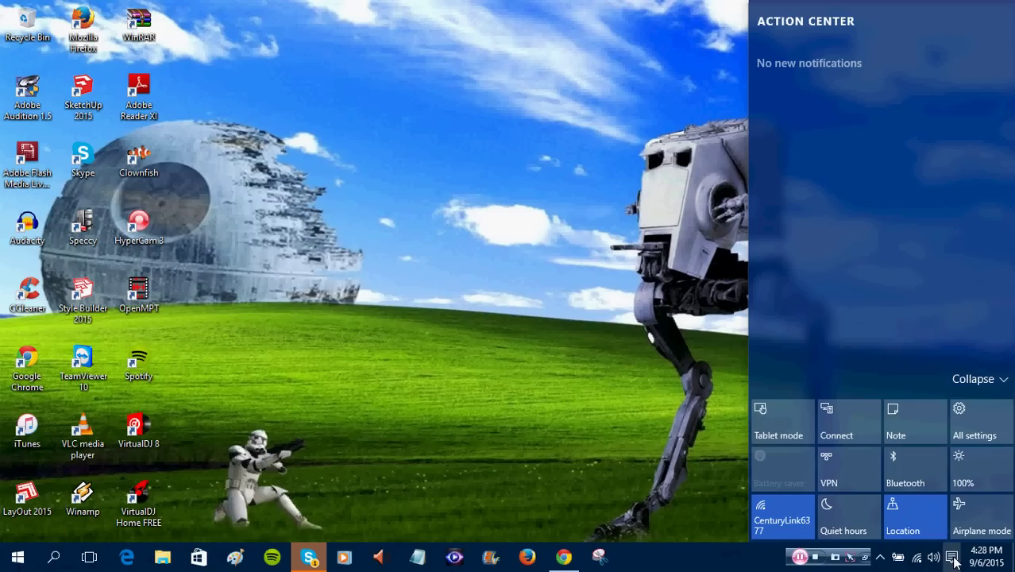
{"action": "left_click", "coordinate": [953, 559]}
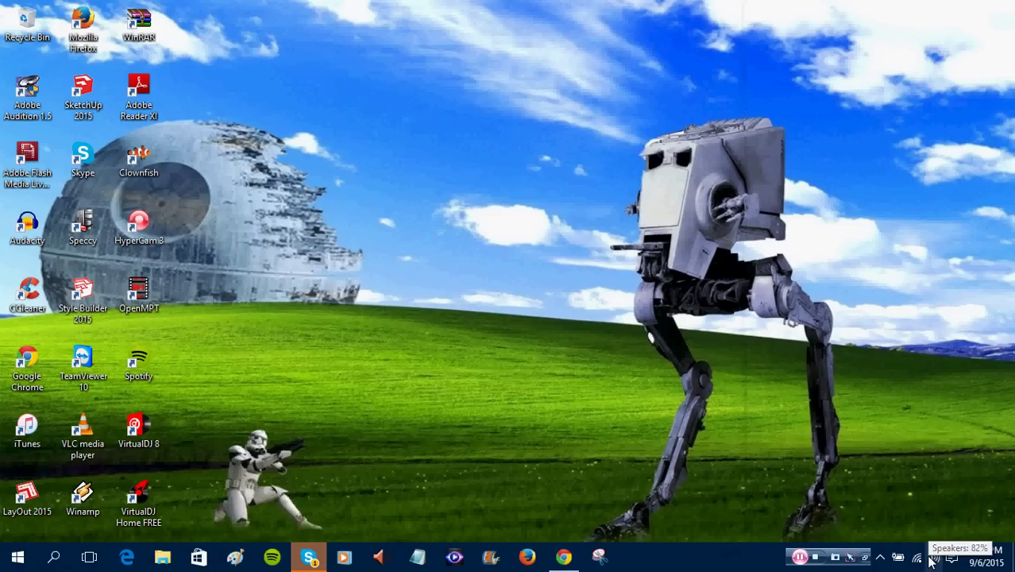
Raise System Sounds from silent to about 31 in the Volume Mixer
{"action": "right_click", "coordinate": [933, 559]}
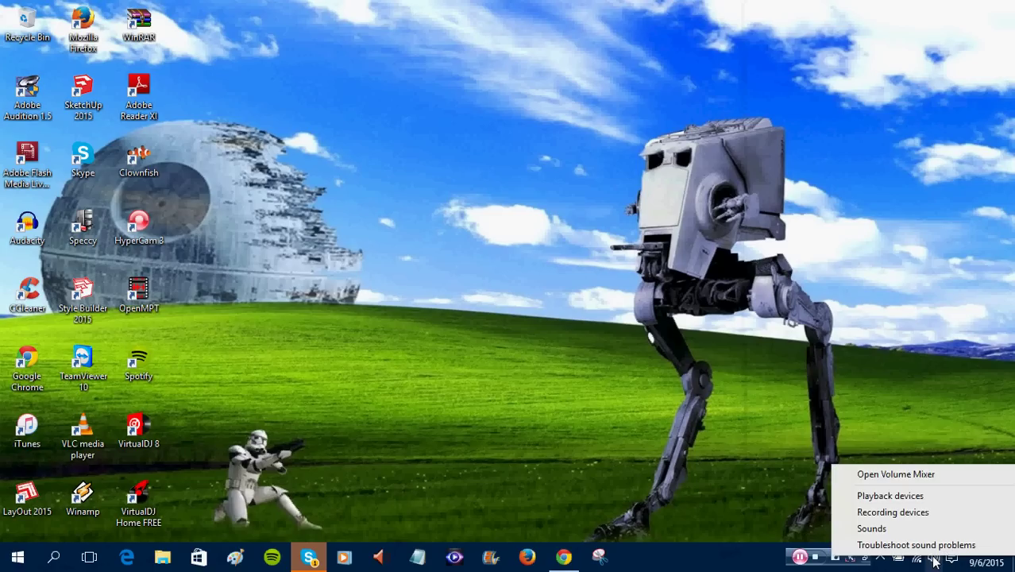
{"action": "left_click", "coordinate": [919, 474]}
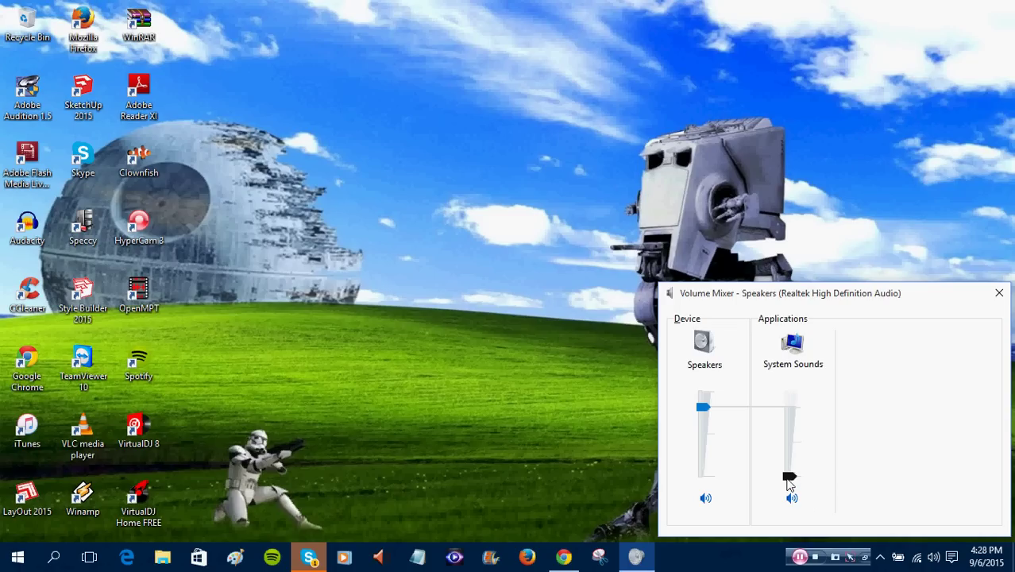
{"action": "left_click_drag", "start_coordinate": [789, 476], "coordinate": [792, 375]}
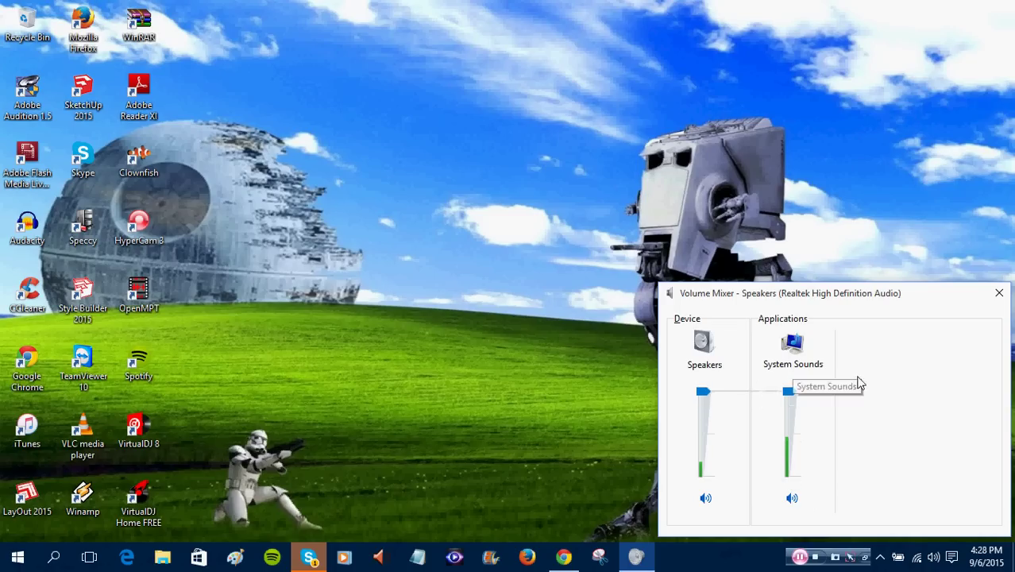
{"action": "left_click", "coordinate": [1000, 293]}
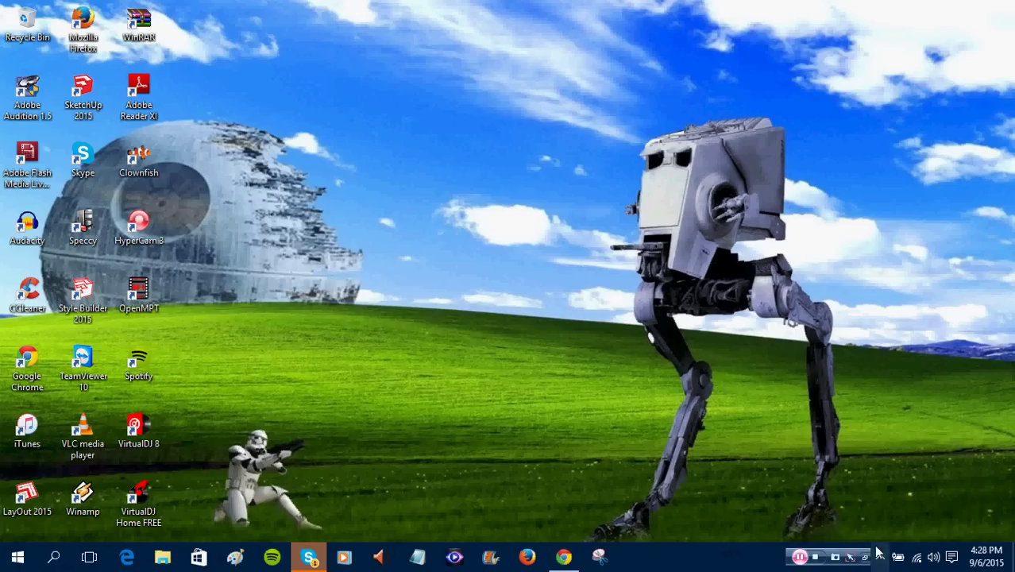
Check the available Wi-Fi networks, then view the battery status at 100%
{"action": "left_click", "coordinate": [918, 560]}
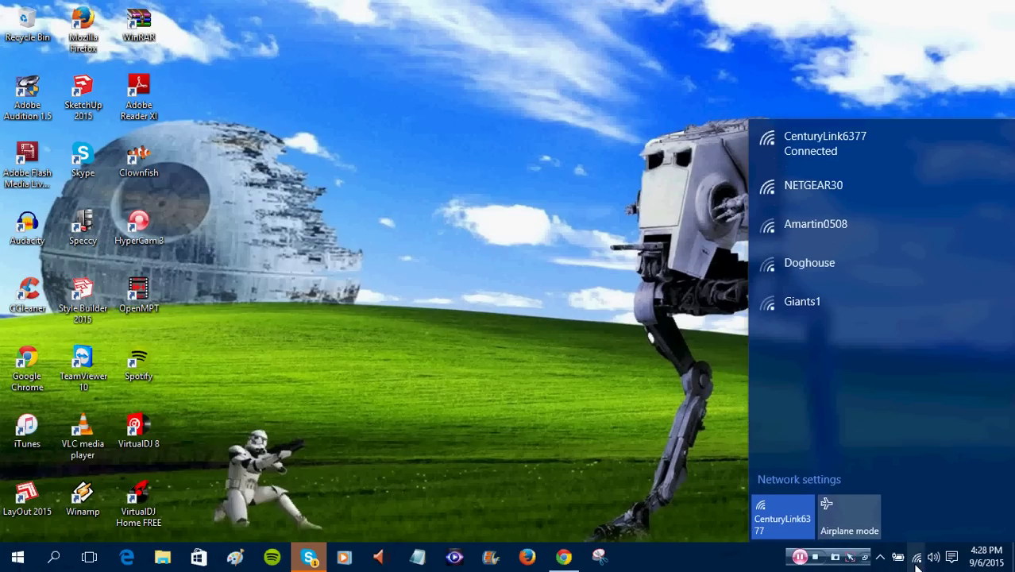
{"action": "left_click", "coordinate": [918, 560]}
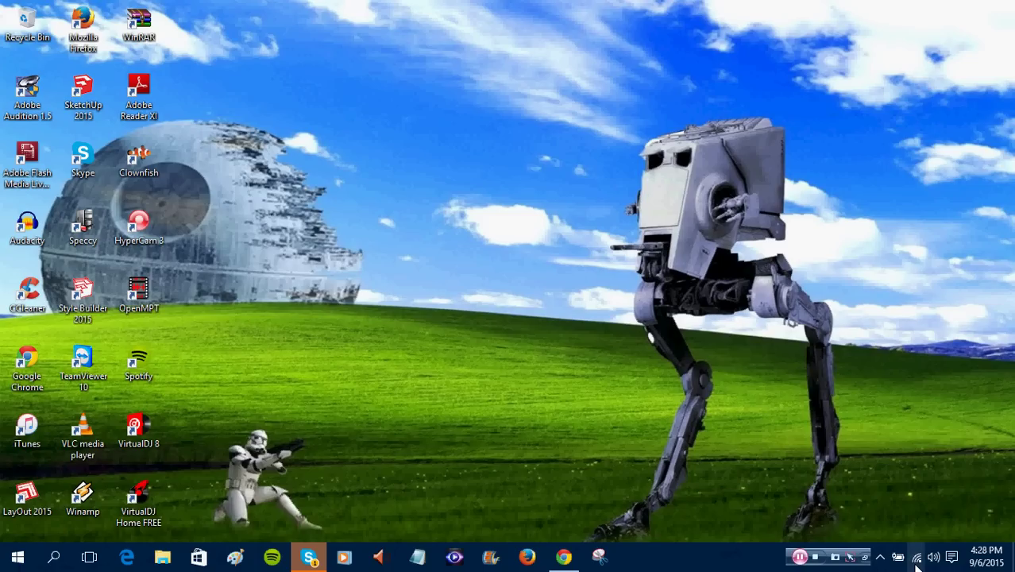
{"action": "left_click", "coordinate": [919, 560]}
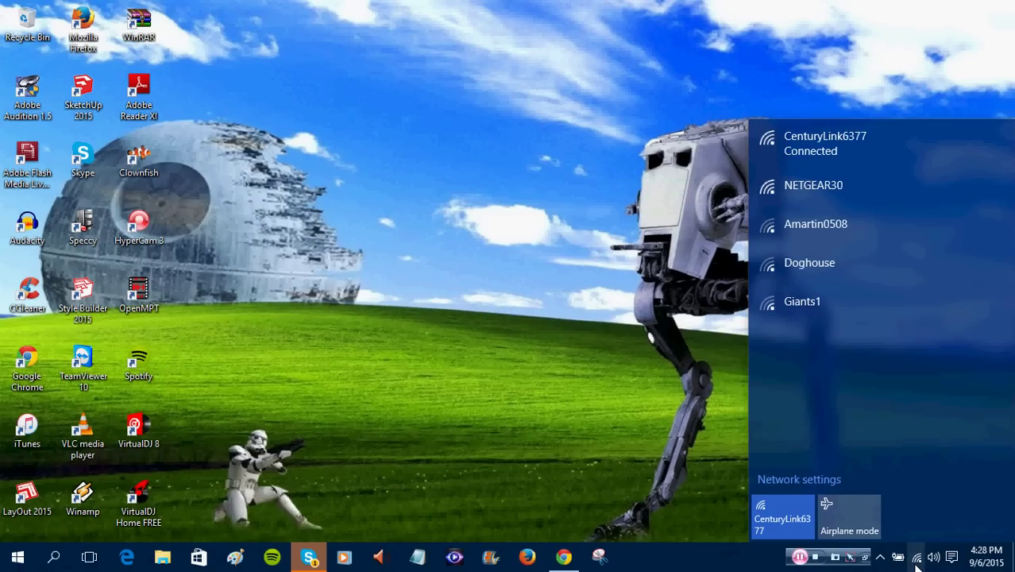
{"action": "left_click", "coordinate": [918, 560]}
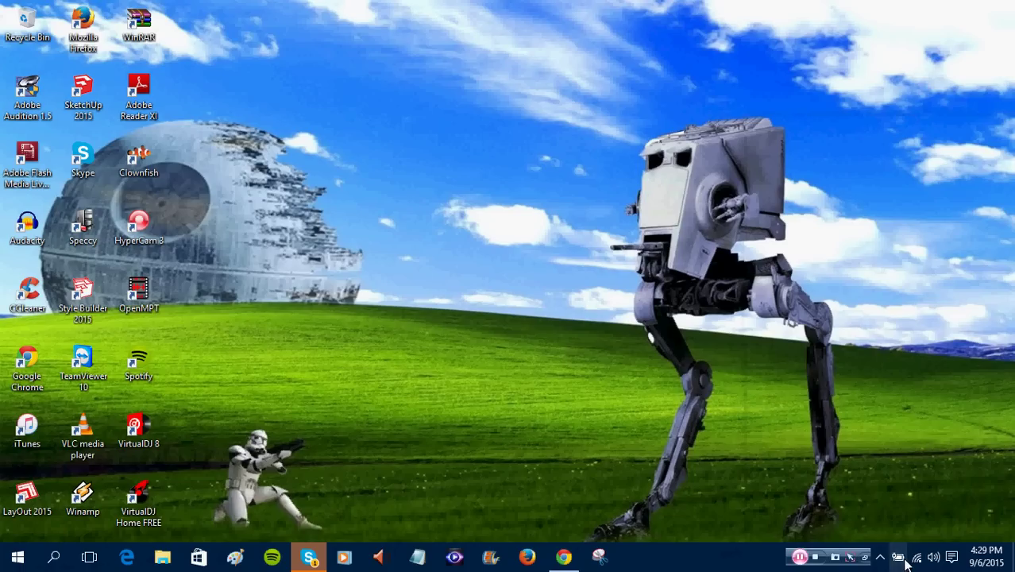
{"action": "left_click", "coordinate": [895, 566]}
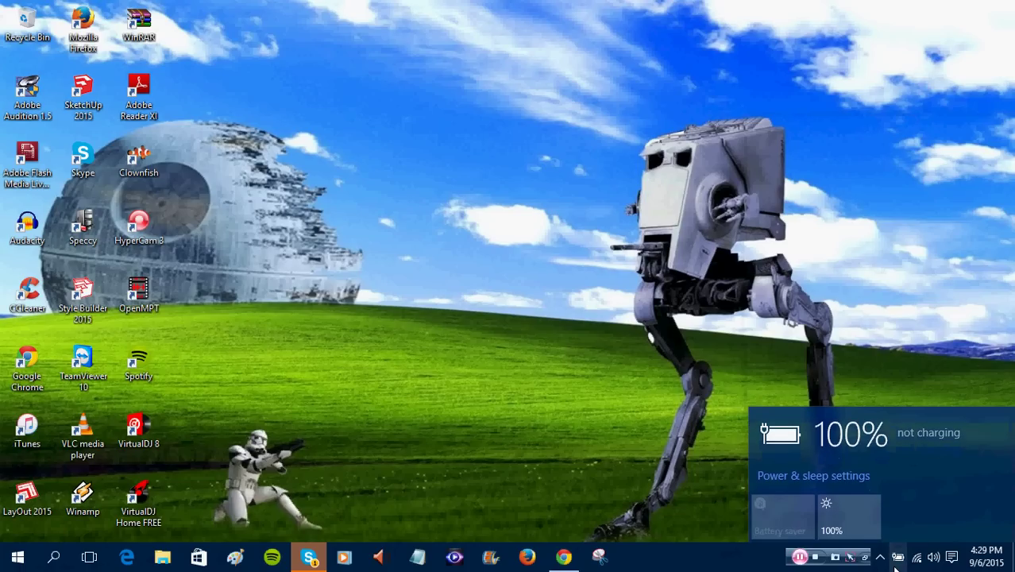
Set Skype to Online from its icon among the hidden tray icons
{"action": "left_click", "coordinate": [896, 565]}
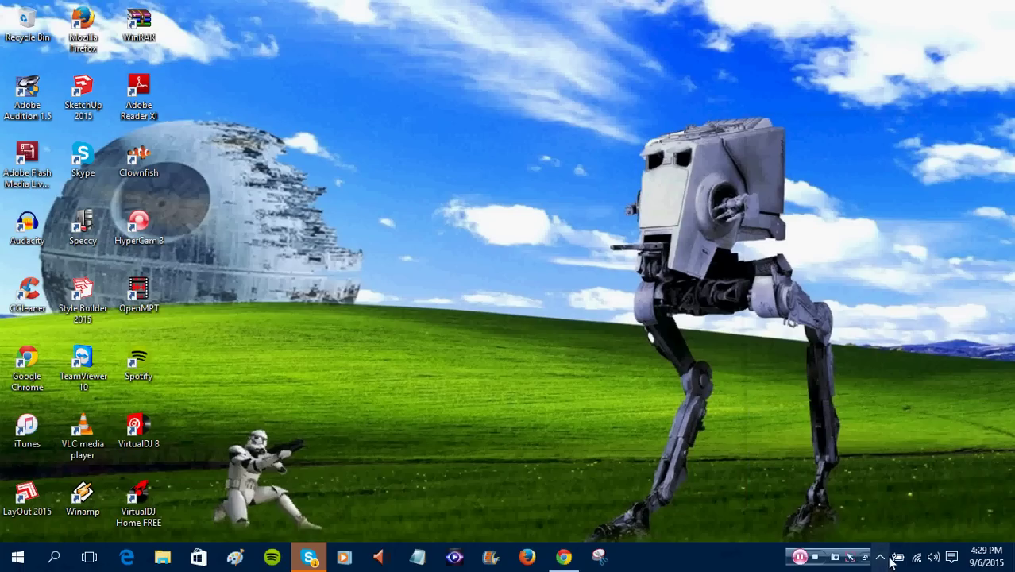
{"action": "left_click", "coordinate": [880, 558]}
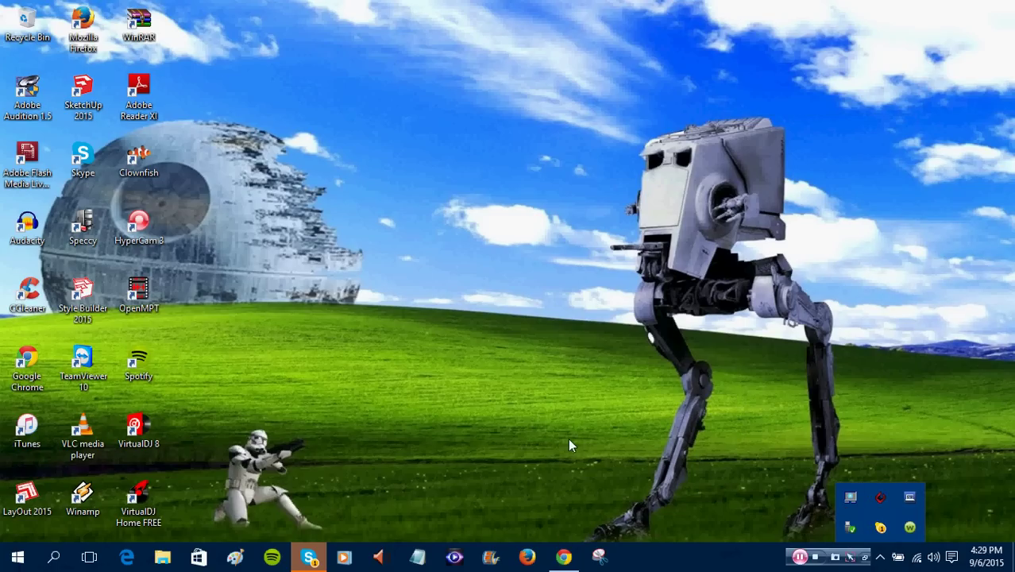
{"action": "left_click", "coordinate": [695, 563]}
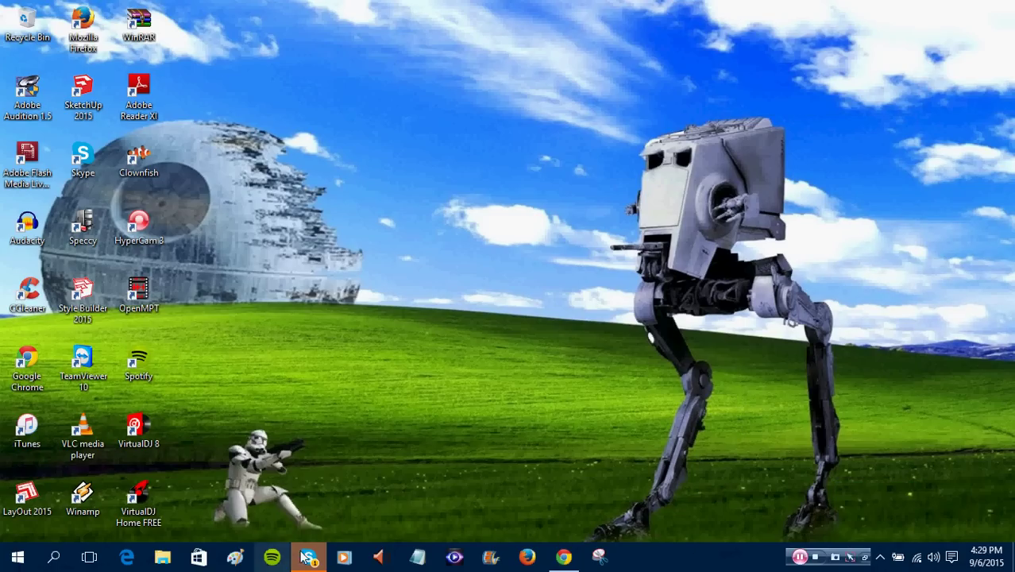
{"action": "mouse_move", "coordinate": [309, 558]}
{"action": "mouse_move", "coordinate": [295, 483]}
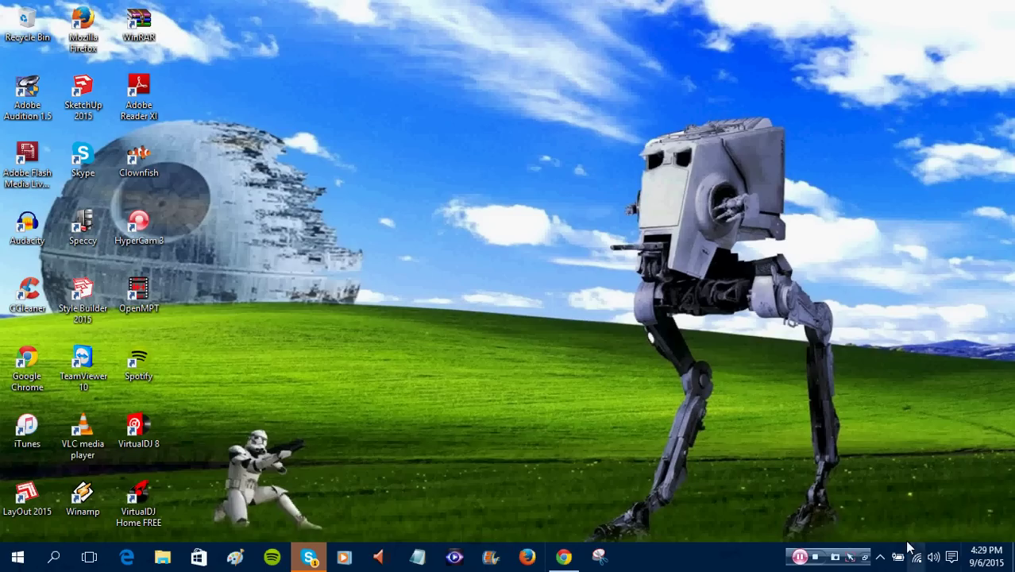
{"action": "left_click", "coordinate": [880, 556]}
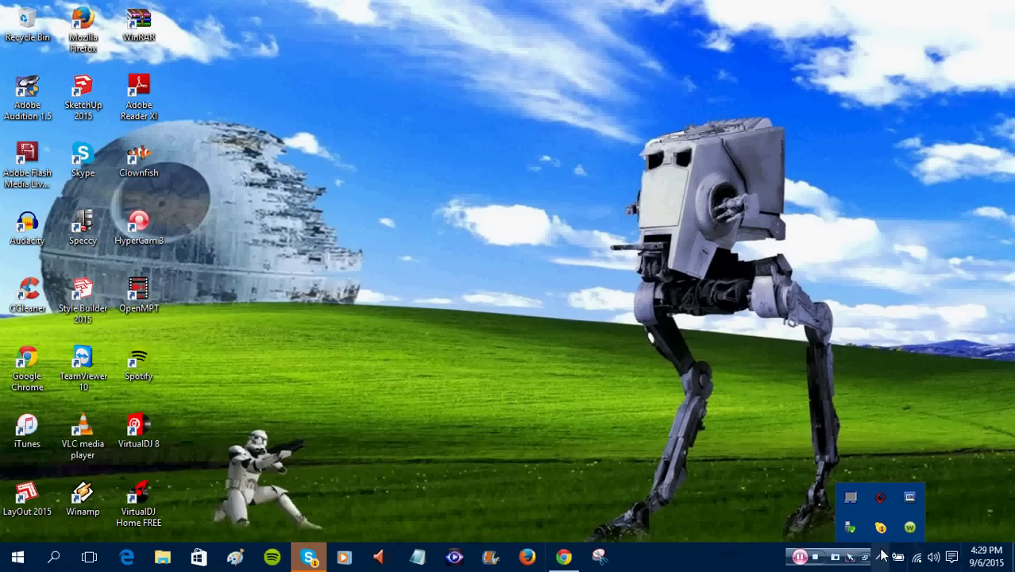
{"action": "right_click", "coordinate": [878, 527]}
{"action": "mouse_move", "coordinate": [921, 475]}
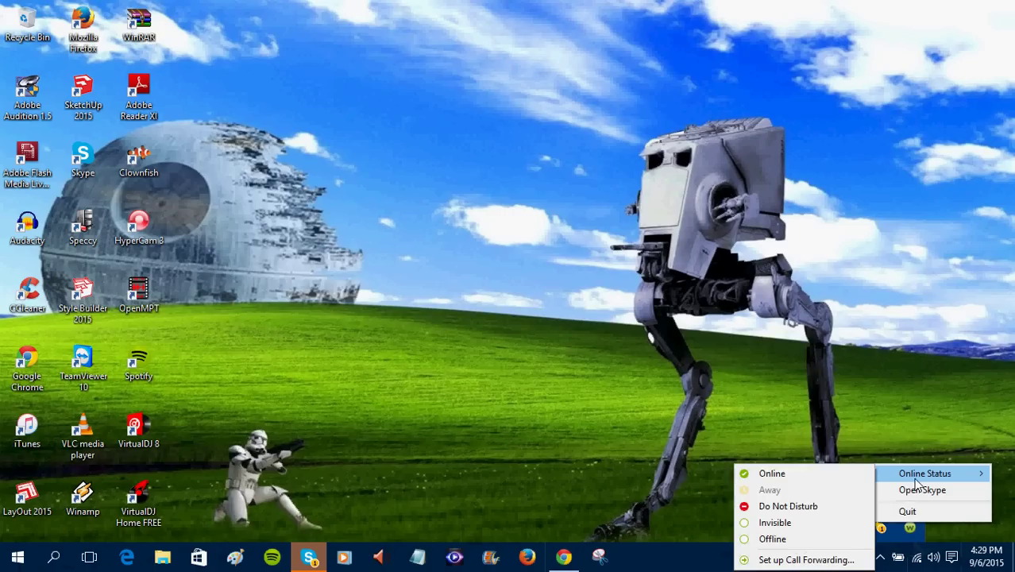
{"action": "left_click", "coordinate": [807, 475]}
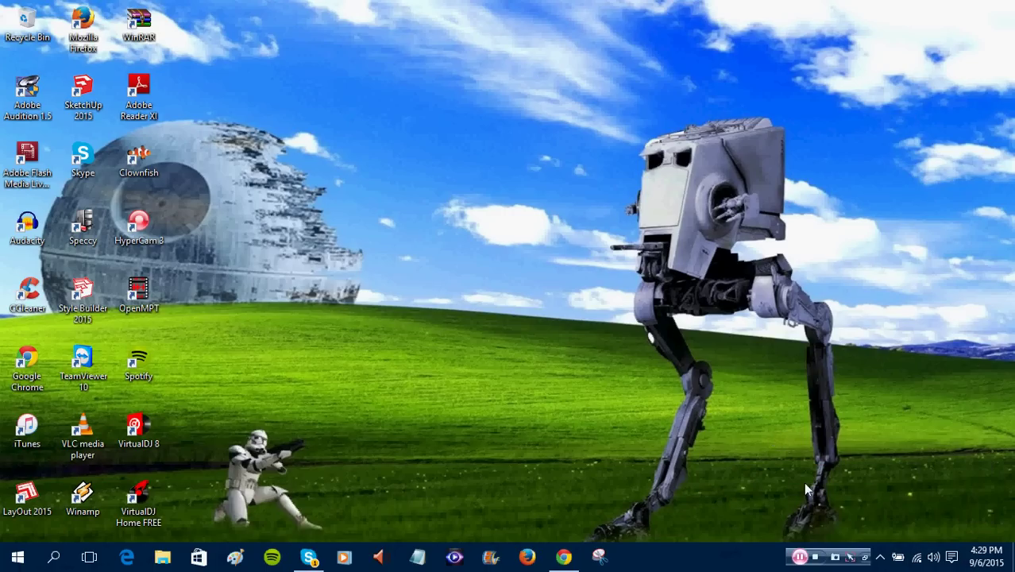
{"action": "left_click", "coordinate": [879, 560]}
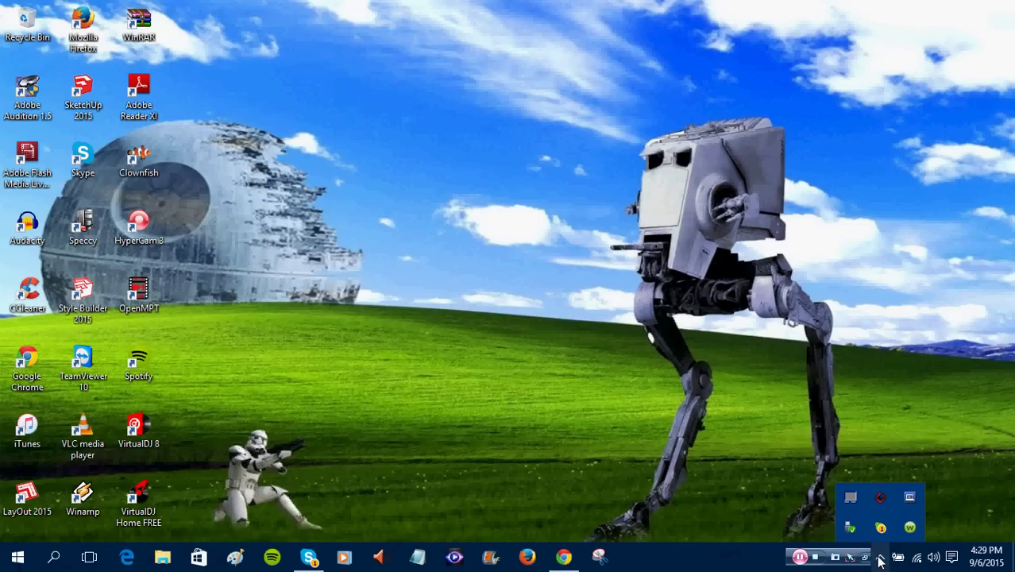
{"action": "left_click", "coordinate": [879, 560]}
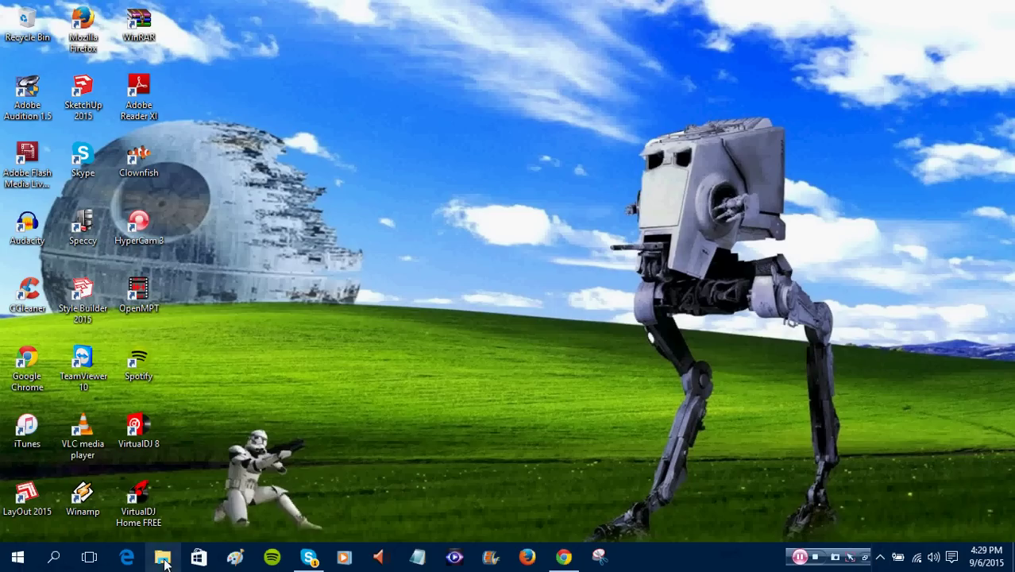
Use Task View to bring Chrome's YouTube Subscribers page forward and scroll its 234-subscriber list
{"action": "left_click", "coordinate": [88, 558]}
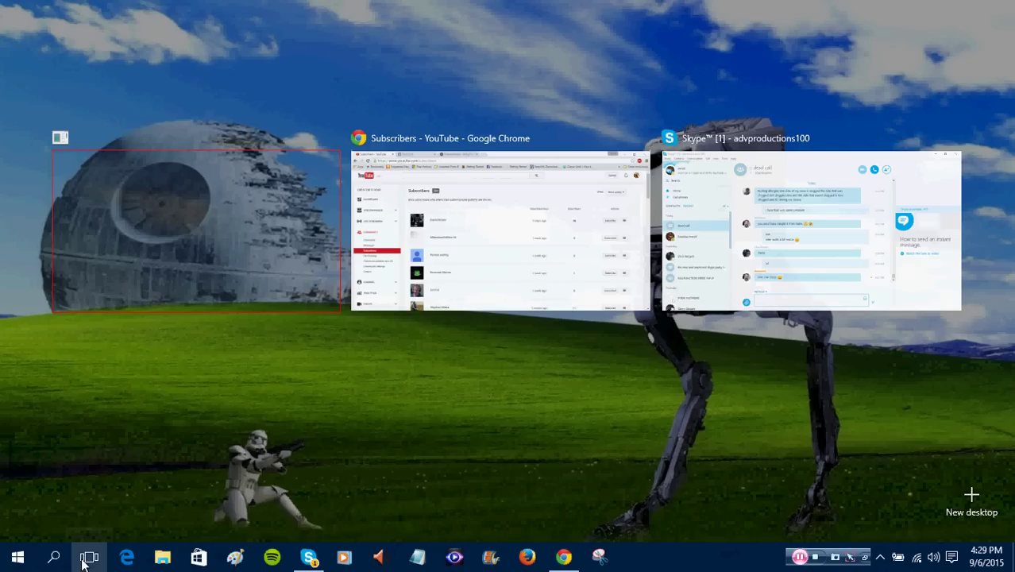
{"action": "left_click", "coordinate": [160, 219]}
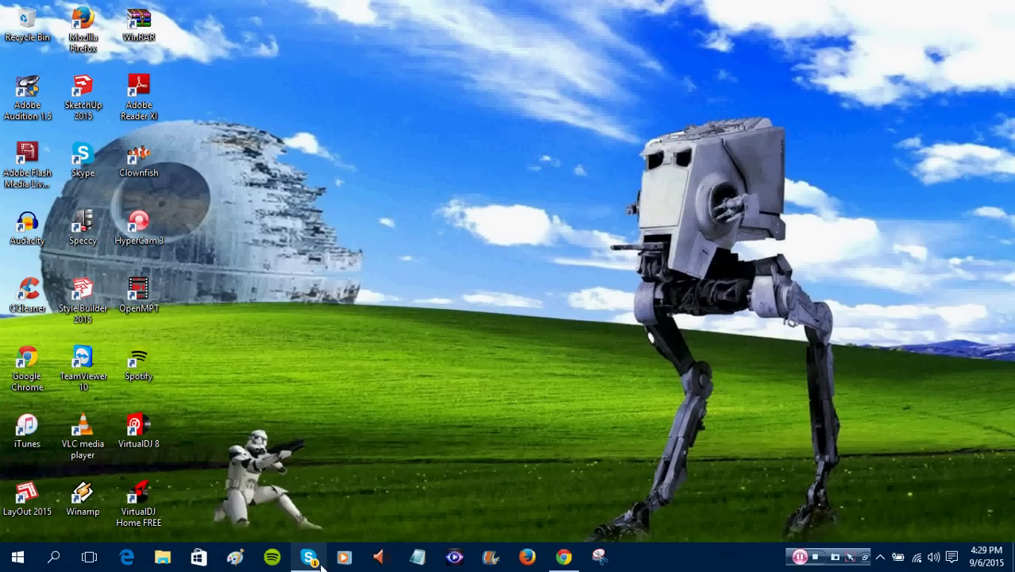
{"action": "left_click", "coordinate": [87, 558]}
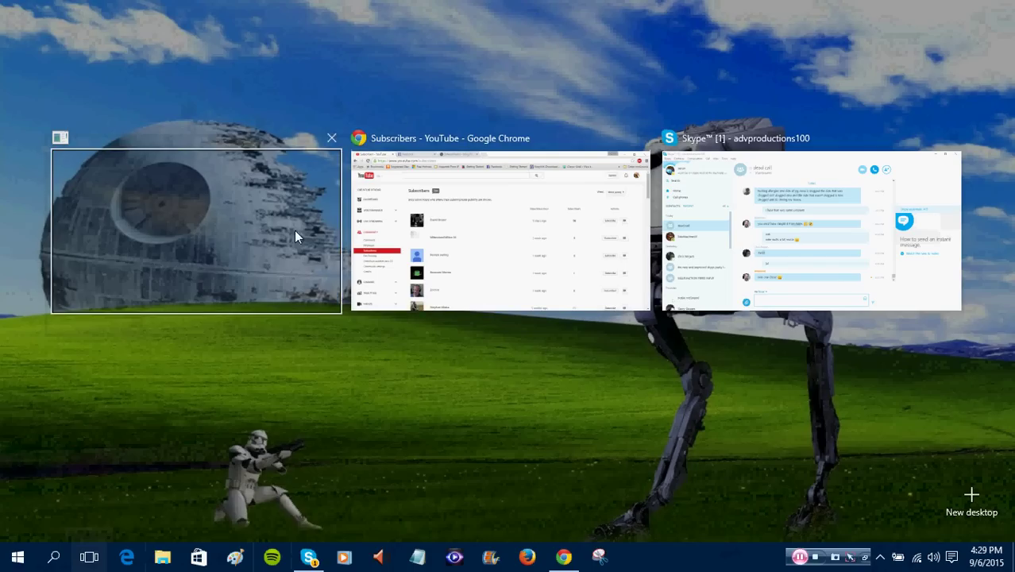
{"action": "left_click", "coordinate": [472, 271]}
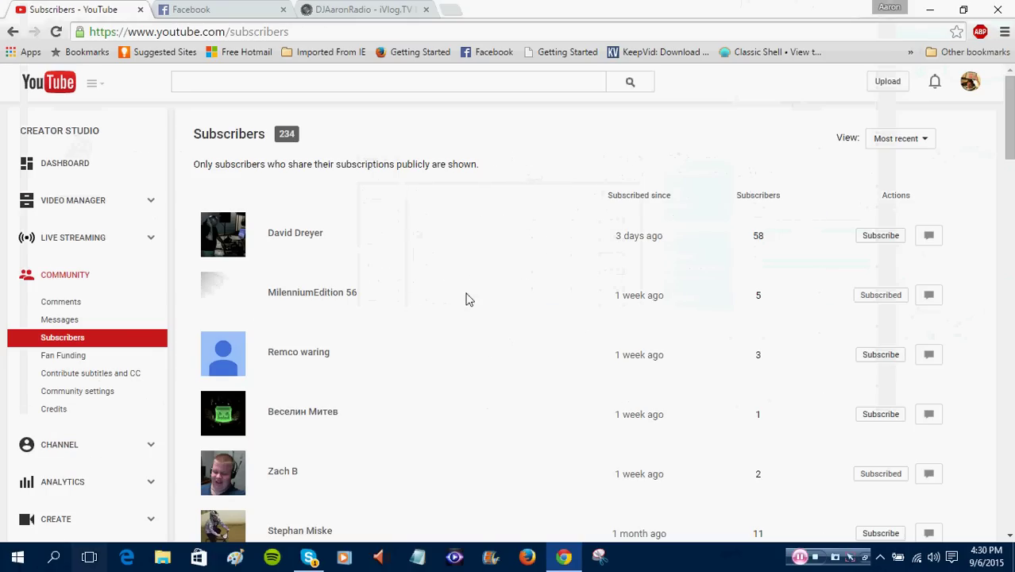
{"action": "left_click_drag", "start_coordinate": [1011, 108], "coordinate": [970, 86]}
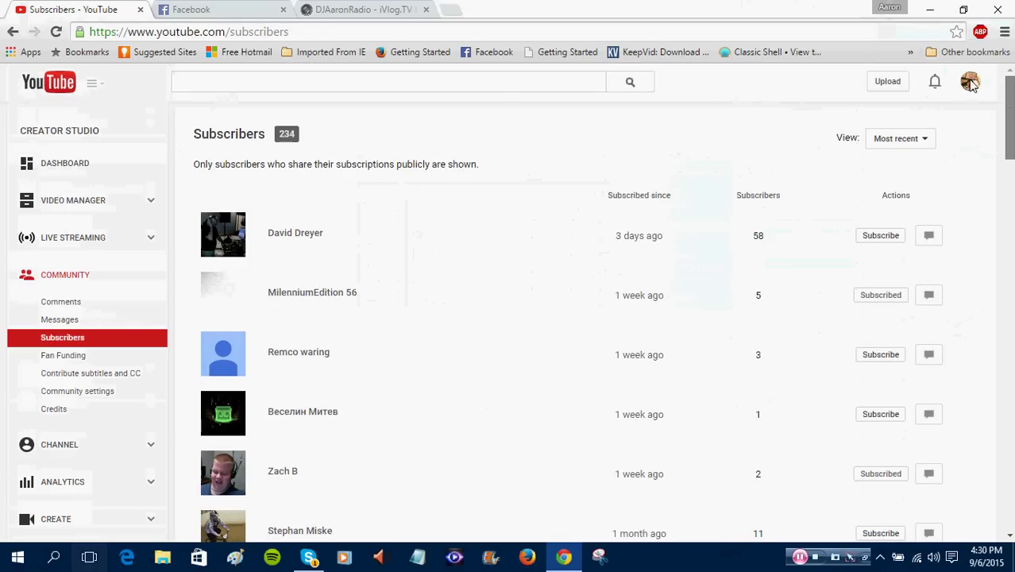
{"action": "left_click", "coordinate": [93, 560]}
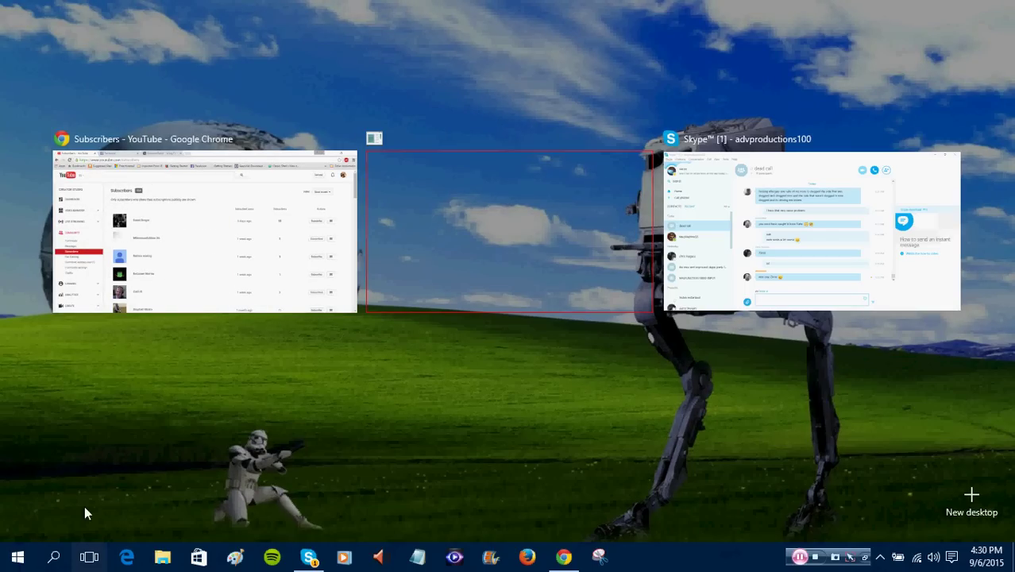
{"action": "left_click", "coordinate": [89, 557]}
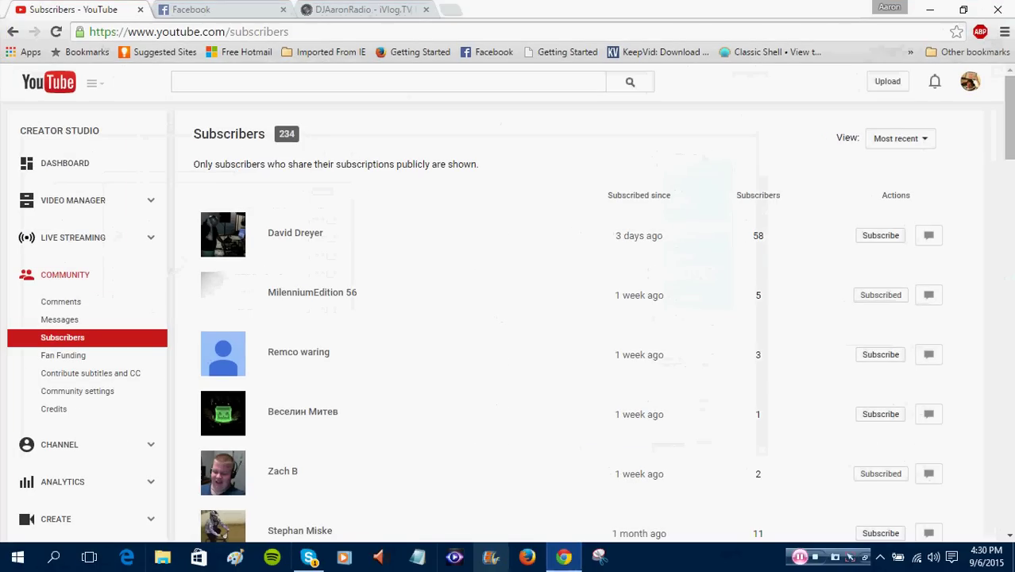
Launch Firefox, decline making it the default browser, and show the bookmarks list
{"action": "left_click", "coordinate": [523, 562]}
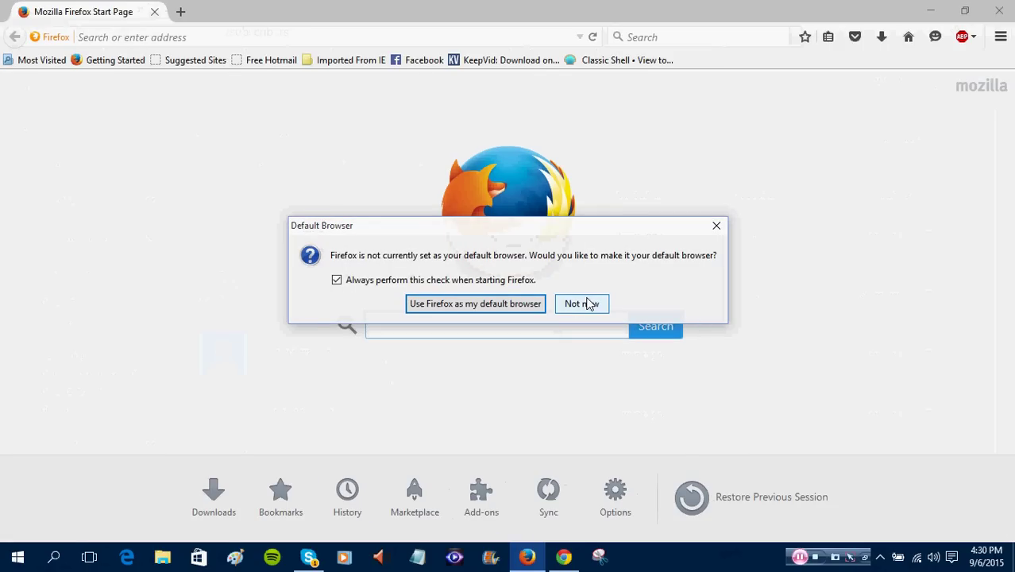
{"action": "left_click", "coordinate": [588, 303]}
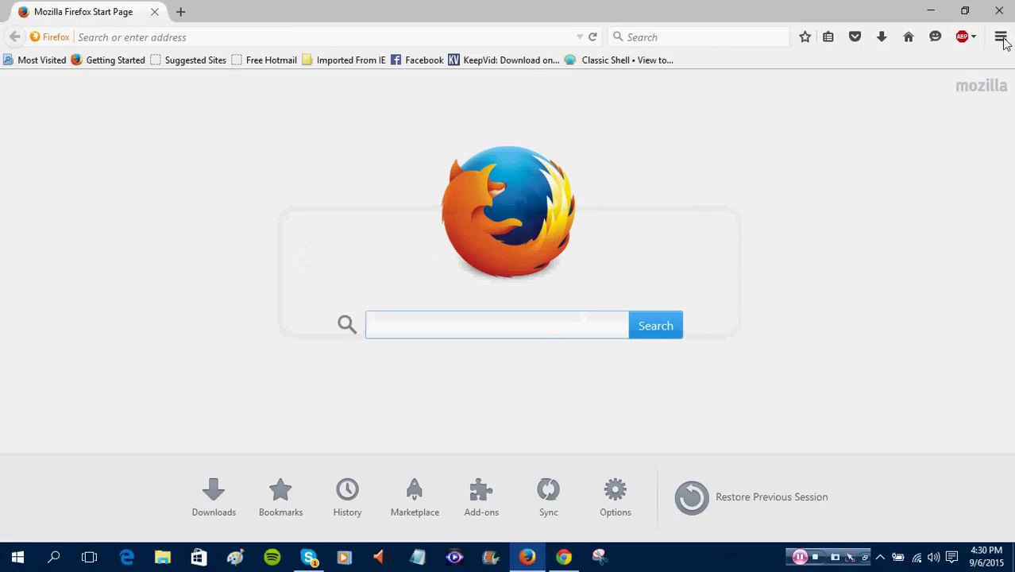
{"action": "left_click", "coordinate": [826, 38]}
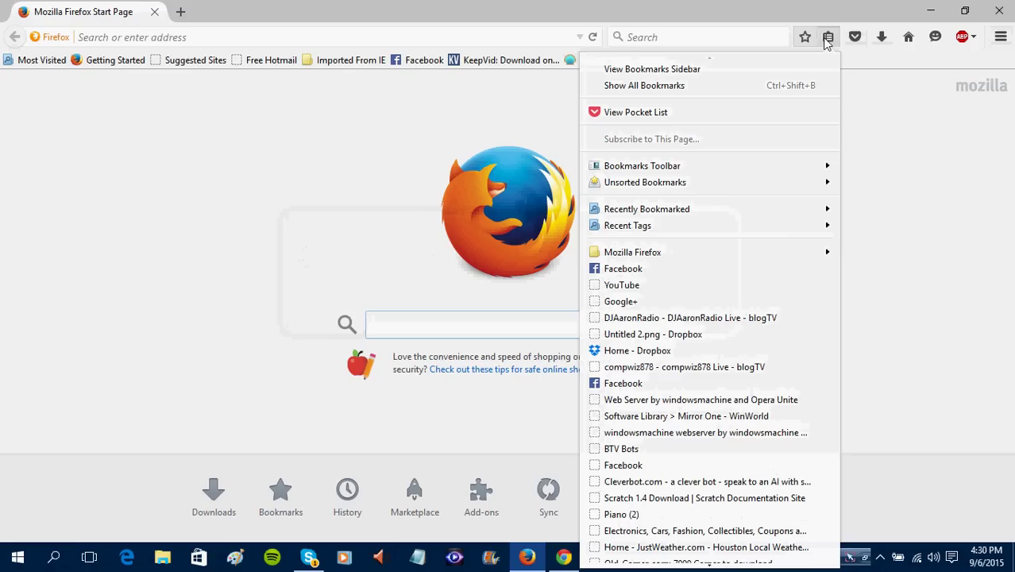
Open the Facebook bookmark and log in with Keep me logged in ticked
{"action": "left_click", "coordinate": [621, 270]}
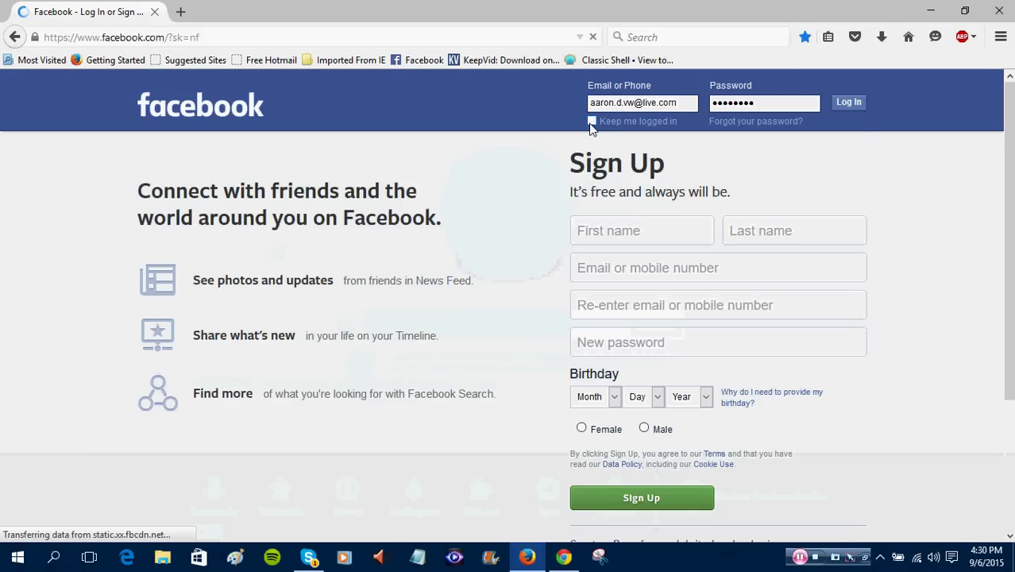
{"action": "left_click", "coordinate": [591, 121]}
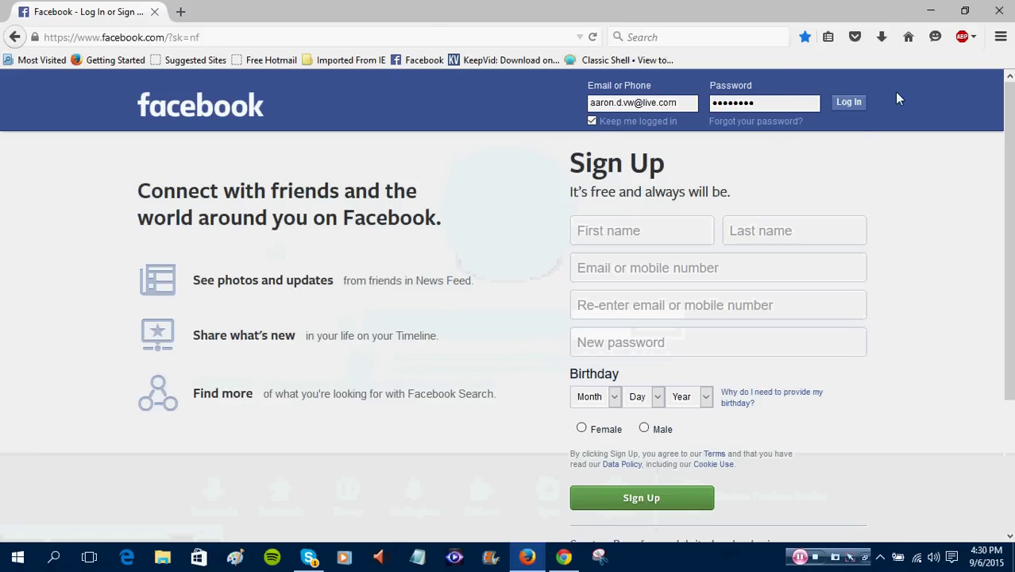
{"action": "left_click", "coordinate": [849, 103]}
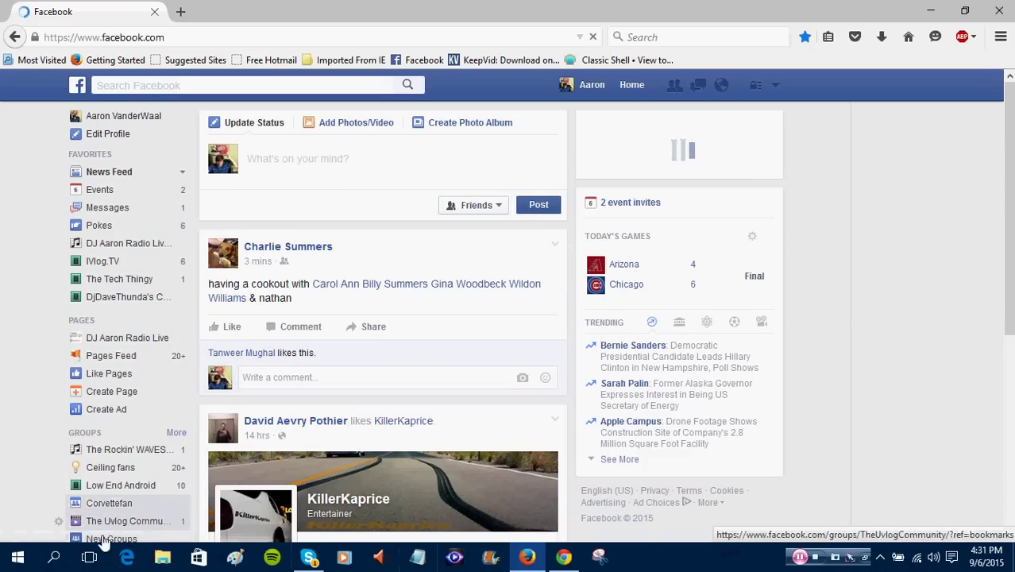
Switch to Chrome's YouTube Subscribers window via Task View and show Firefox's taskbar jump list
{"action": "left_click", "coordinate": [91, 558]}
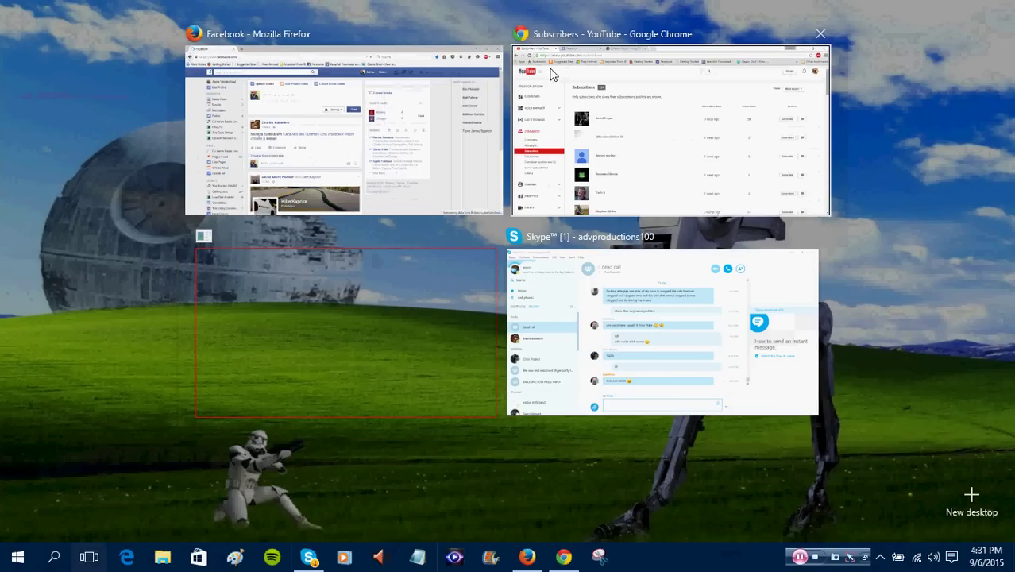
{"action": "left_click", "coordinate": [614, 143]}
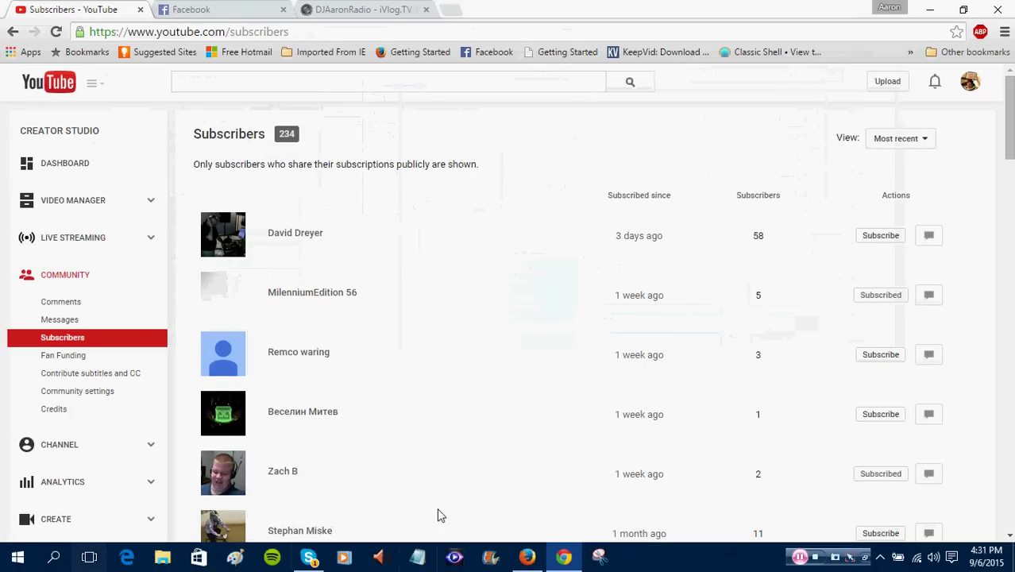
{"action": "right_click", "coordinate": [516, 558]}
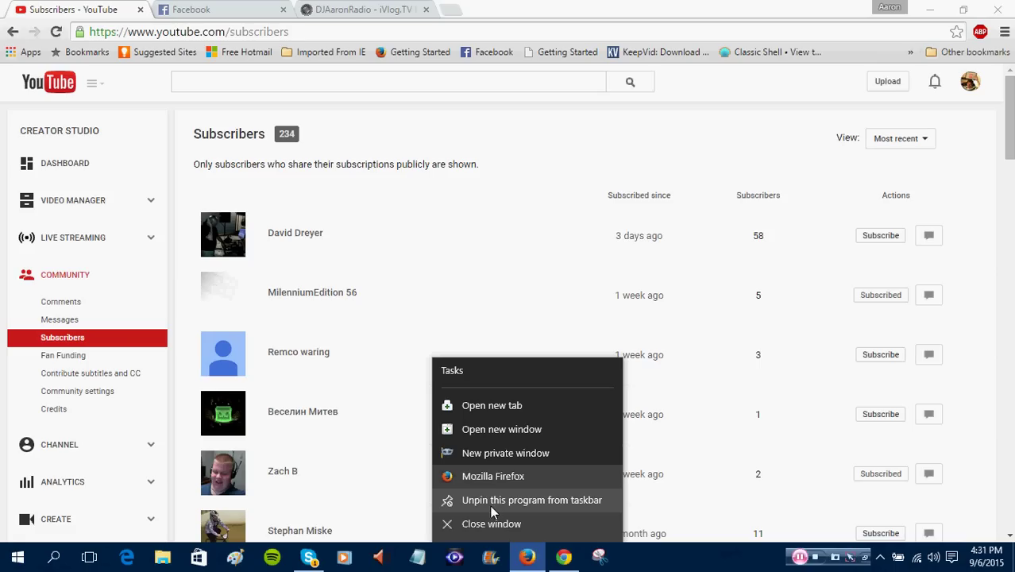
Close Firefox, then scroll through Chrome's Facebook and DJAaronRadio iVlog.TV tabs
{"action": "left_click", "coordinate": [495, 520]}
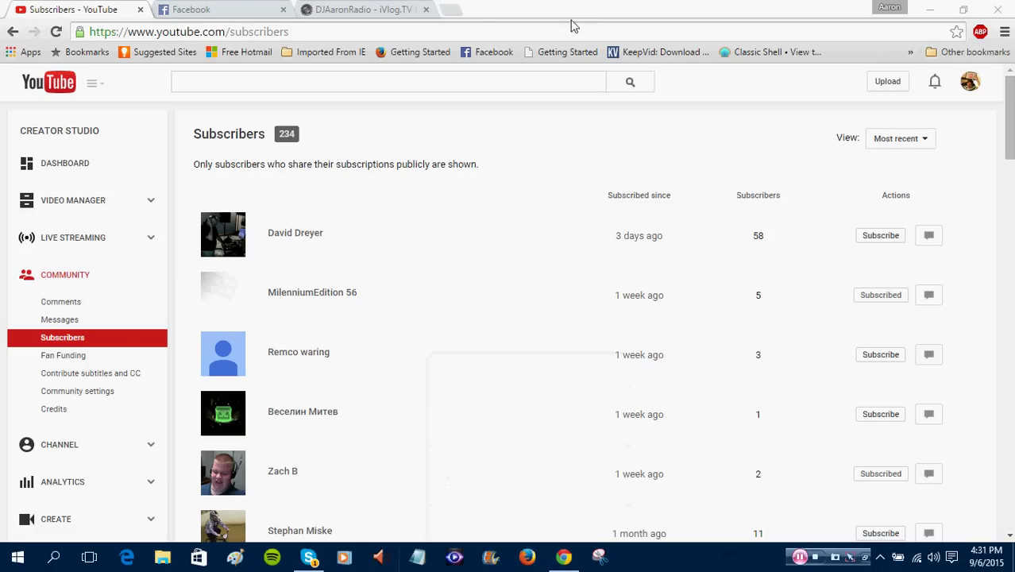
{"action": "left_click", "coordinate": [197, 10]}
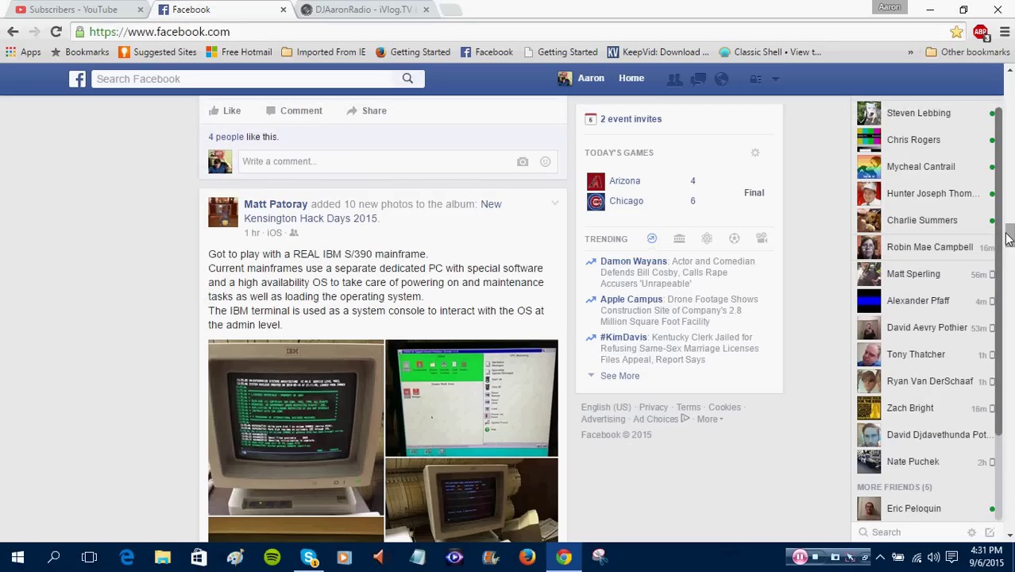
{"action": "left_click_drag", "start_coordinate": [1010, 236], "coordinate": [1010, 87]}
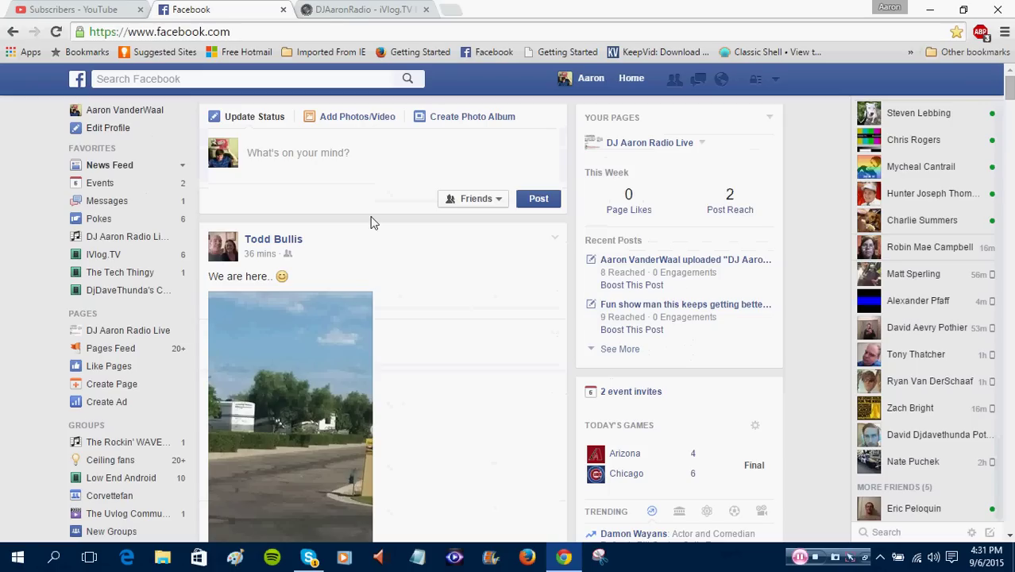
{"action": "left_click", "coordinate": [358, 11]}
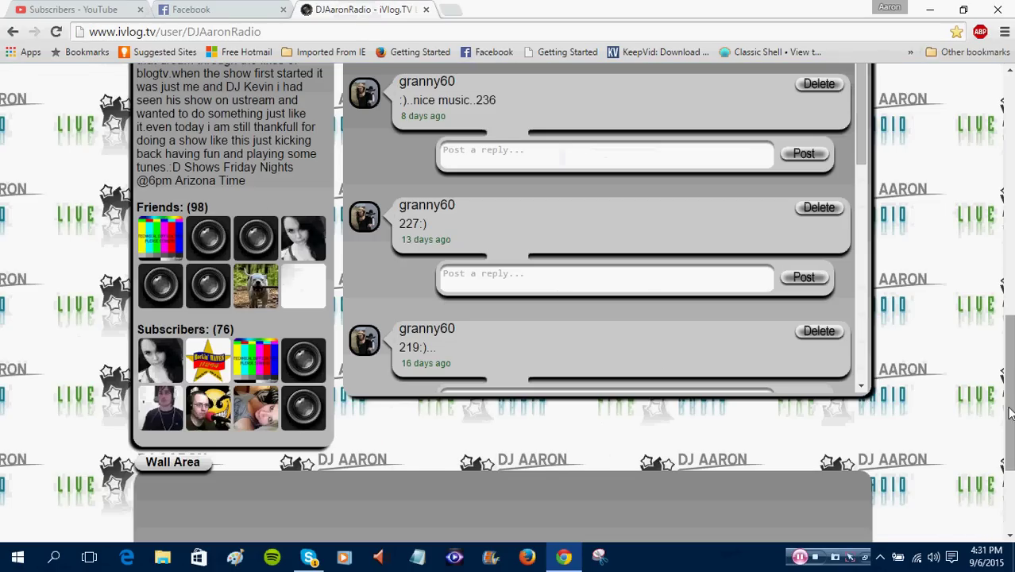
{"action": "left_click_drag", "start_coordinate": [1009, 409], "coordinate": [1013, 143]}
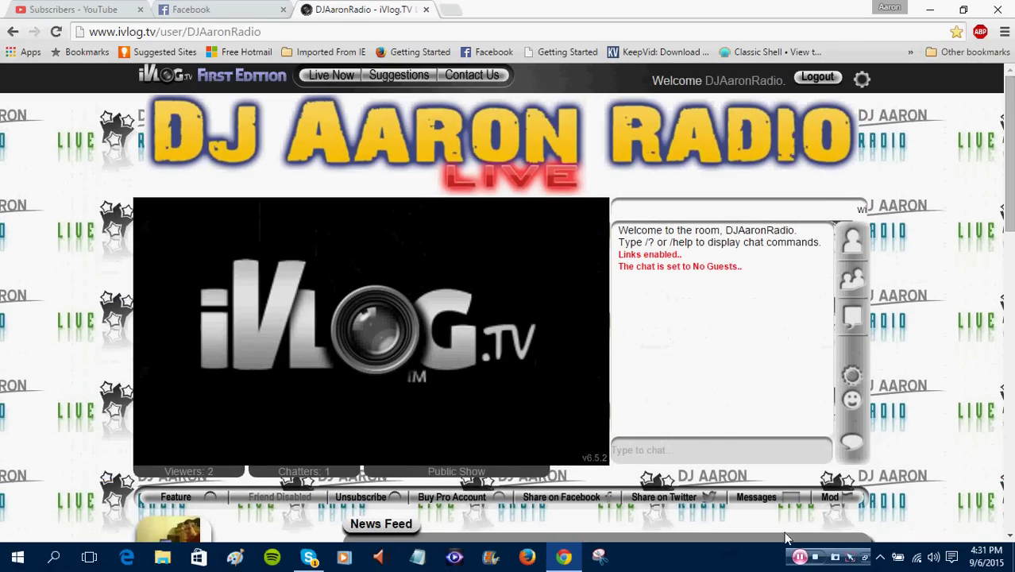
{"action": "left_click", "coordinate": [16, 556]}
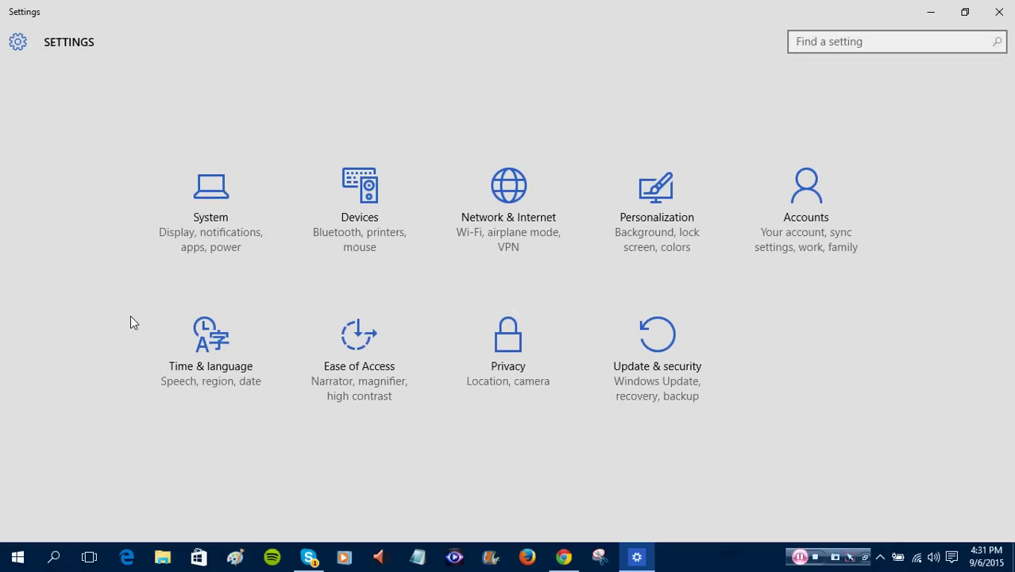
{"action": "left_click", "coordinate": [675, 323]}
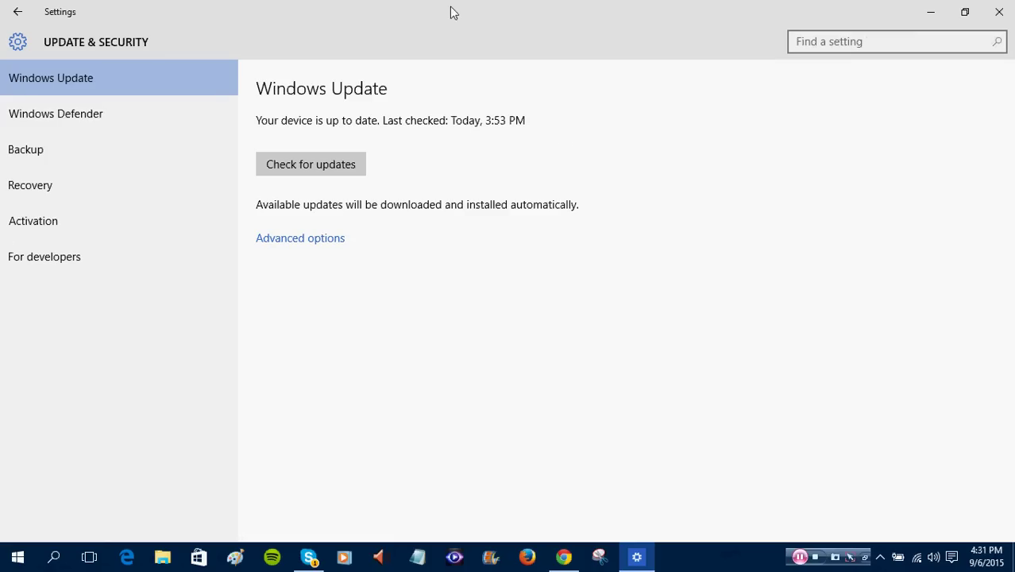
{"action": "left_click", "coordinate": [14, 12]}
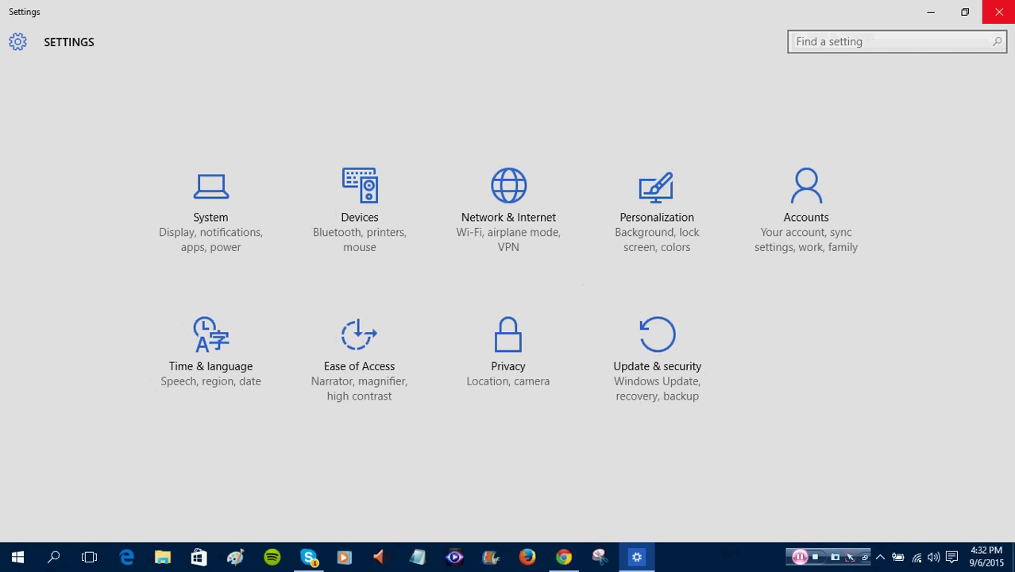
{"action": "left_click", "coordinate": [998, 10]}
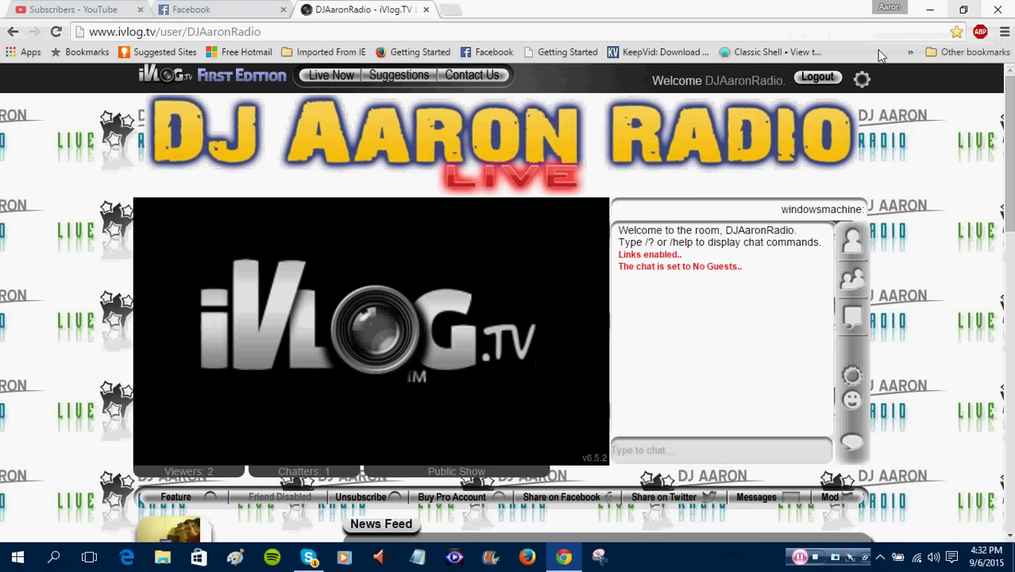
Minimize Chrome and launch VirtualDJ Home FREE, skipping the login and declining the update
{"action": "left_click", "coordinate": [925, 11]}
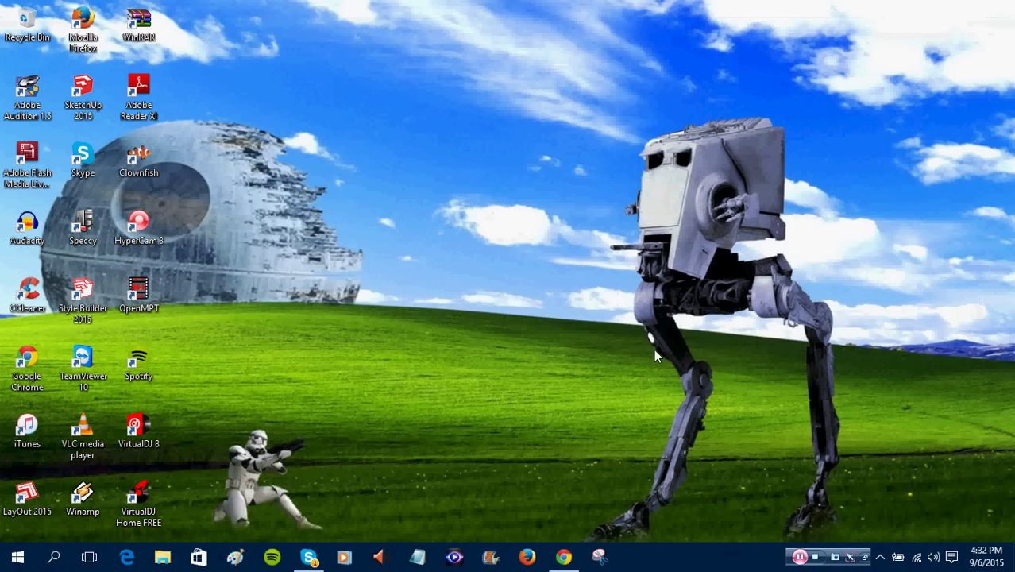
{"action": "double_click", "coordinate": [154, 497]}
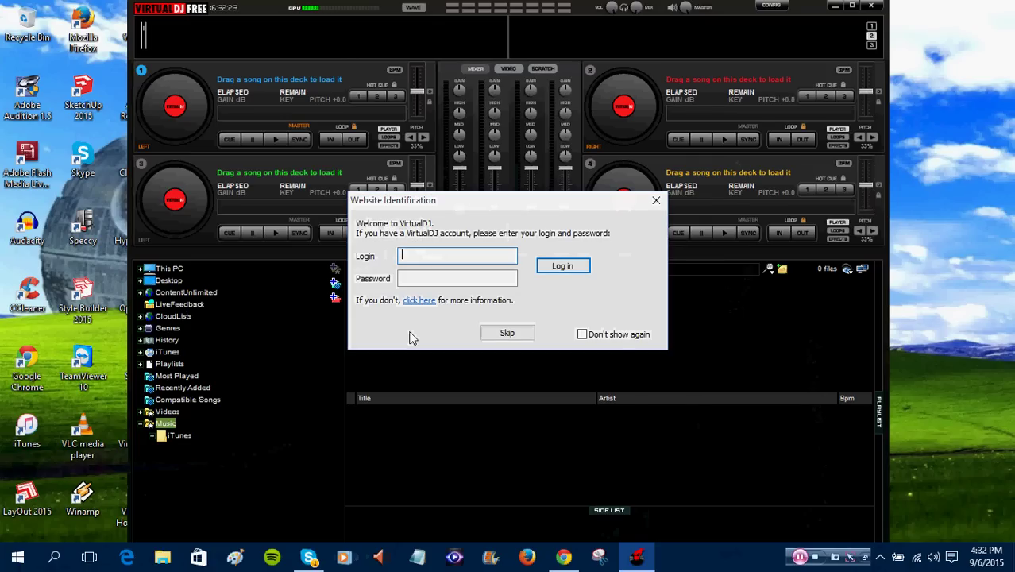
{"action": "left_click", "coordinate": [517, 334]}
{"action": "left_click", "coordinate": [655, 332]}
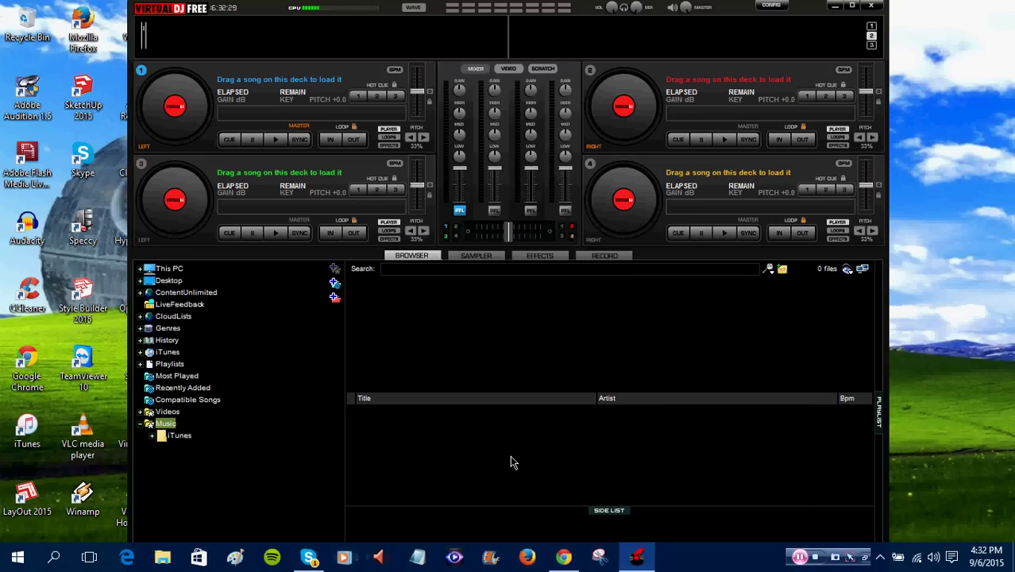
{"action": "right_click", "coordinate": [640, 569]}
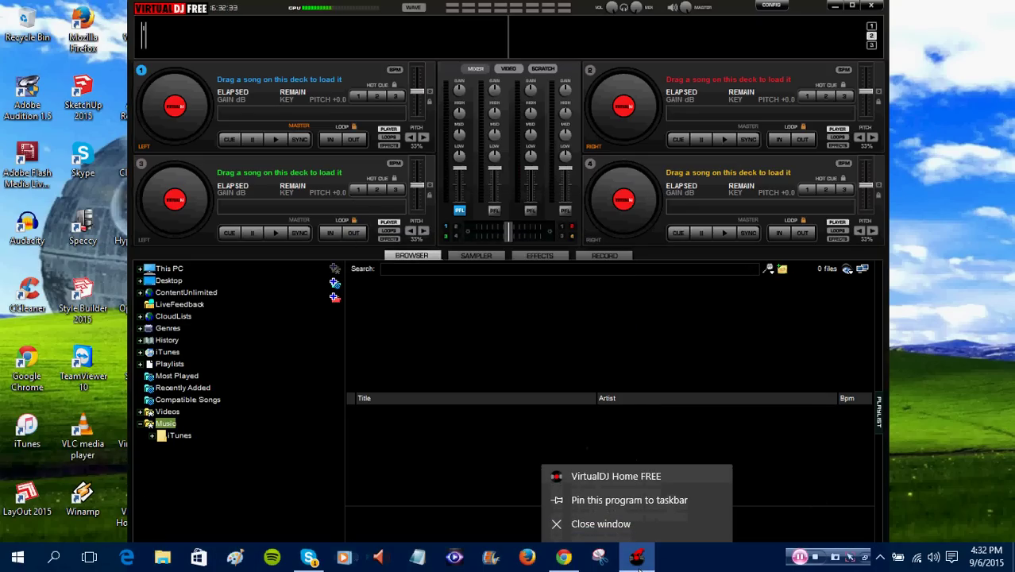
{"action": "left_click", "coordinate": [674, 556]}
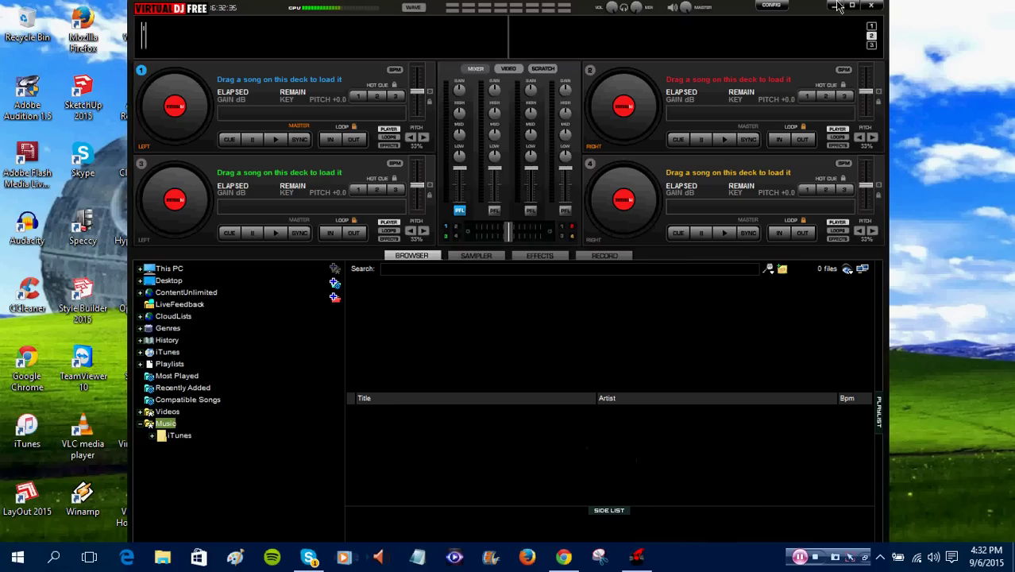
{"action": "left_click", "coordinate": [776, 8]}
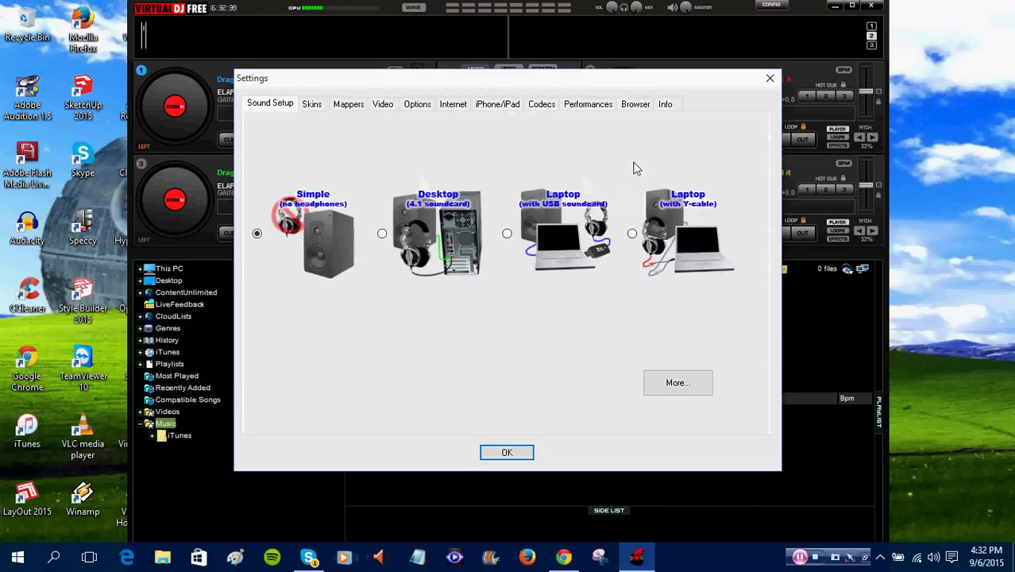
{"action": "left_click", "coordinate": [668, 111]}
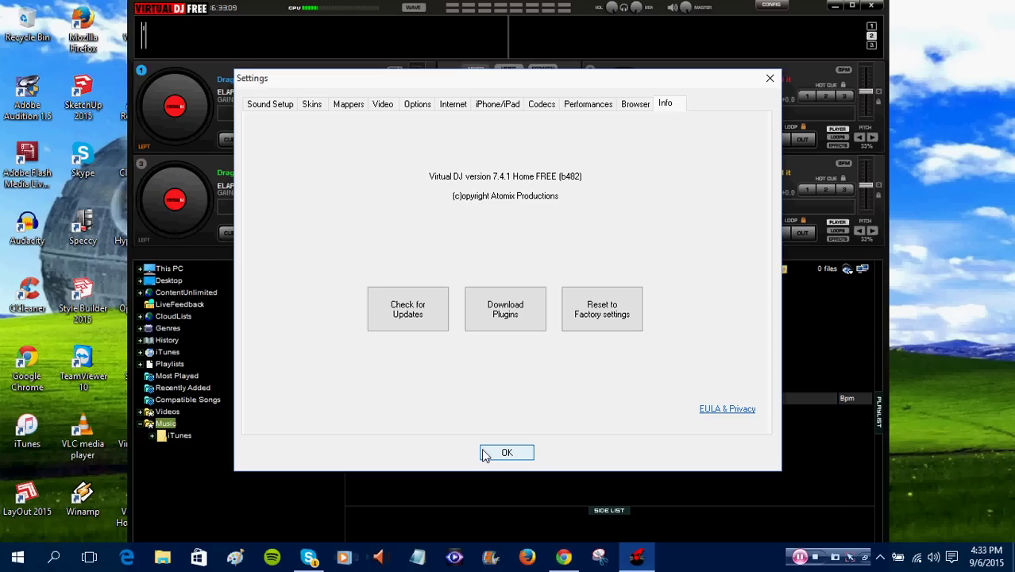
{"action": "left_click", "coordinate": [521, 456]}
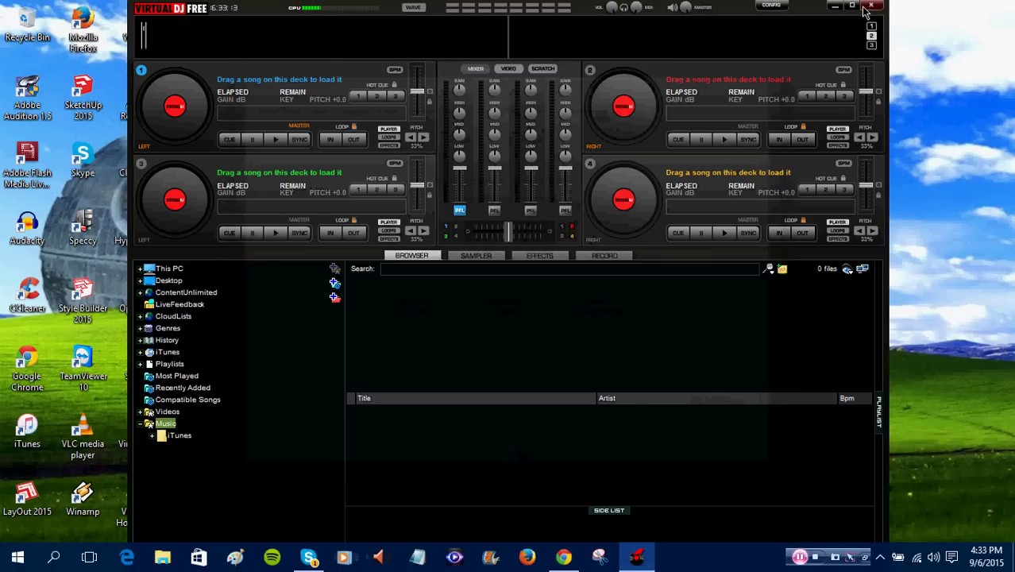
Quit VirtualDJ 7 and launch VirtualDJ 8, choosing Yes to use the updated version
{"action": "left_click", "coordinate": [868, 8]}
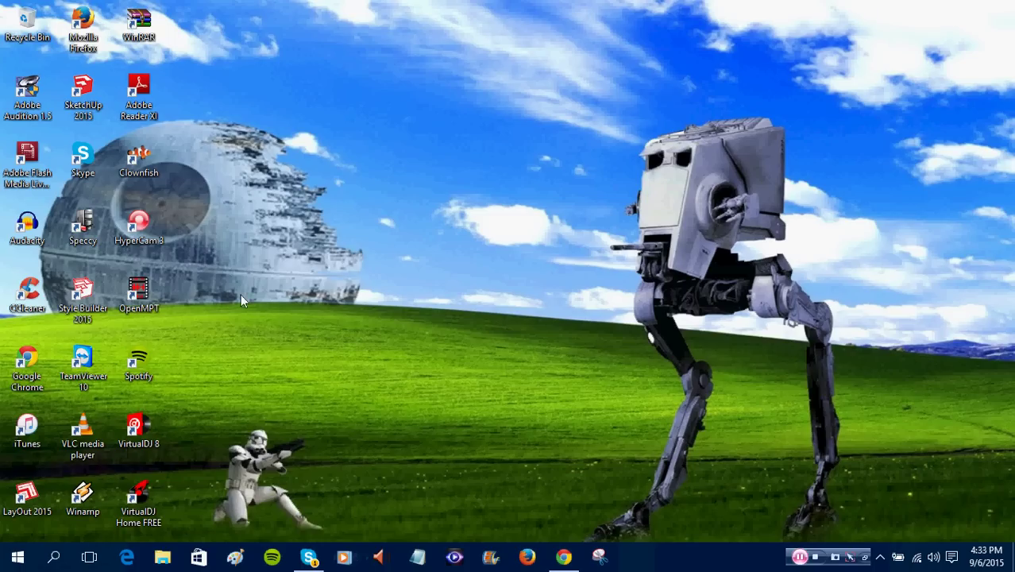
{"action": "left_click", "coordinate": [154, 423]}
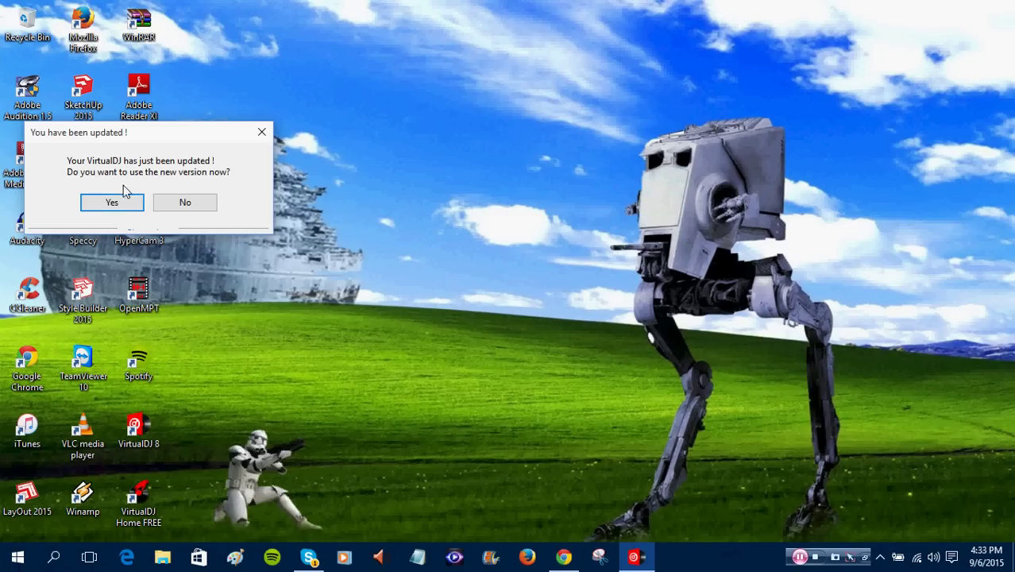
{"action": "left_click", "coordinate": [121, 205]}
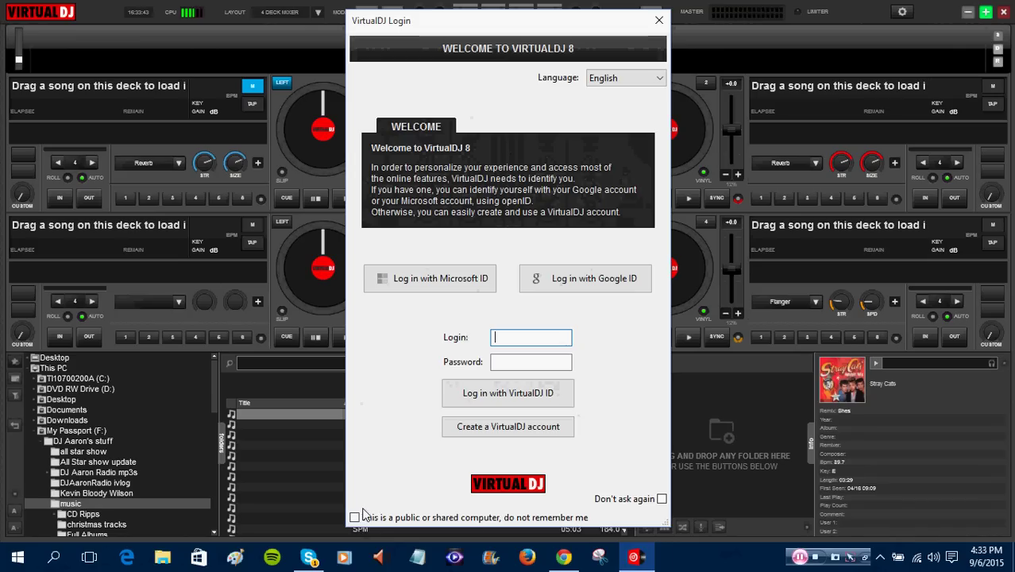
Skip the VirtualDJ 8 login and review the Options, Licenses and Audio config pages
{"action": "left_click", "coordinate": [661, 21]}
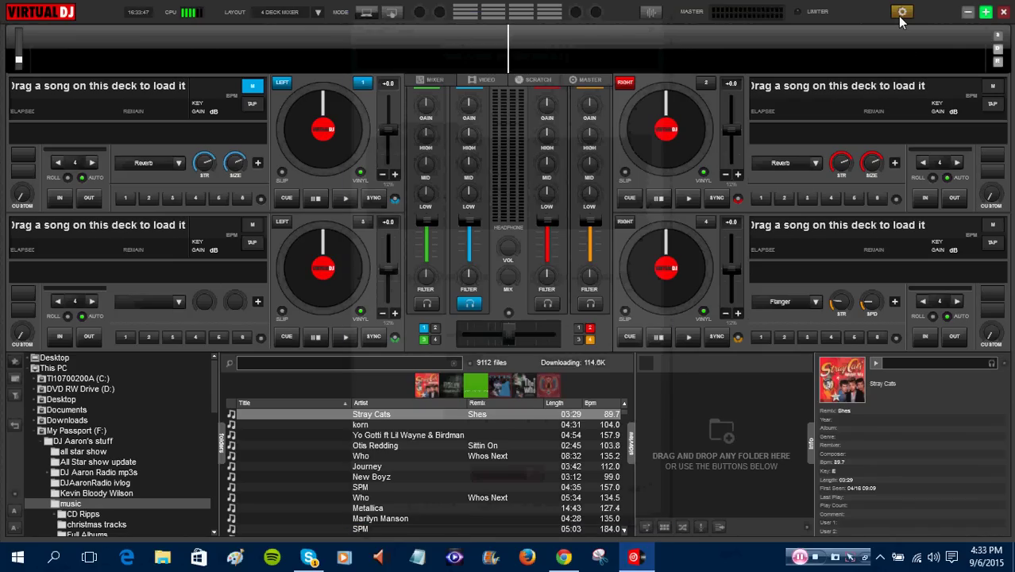
{"action": "left_click", "coordinate": [901, 13]}
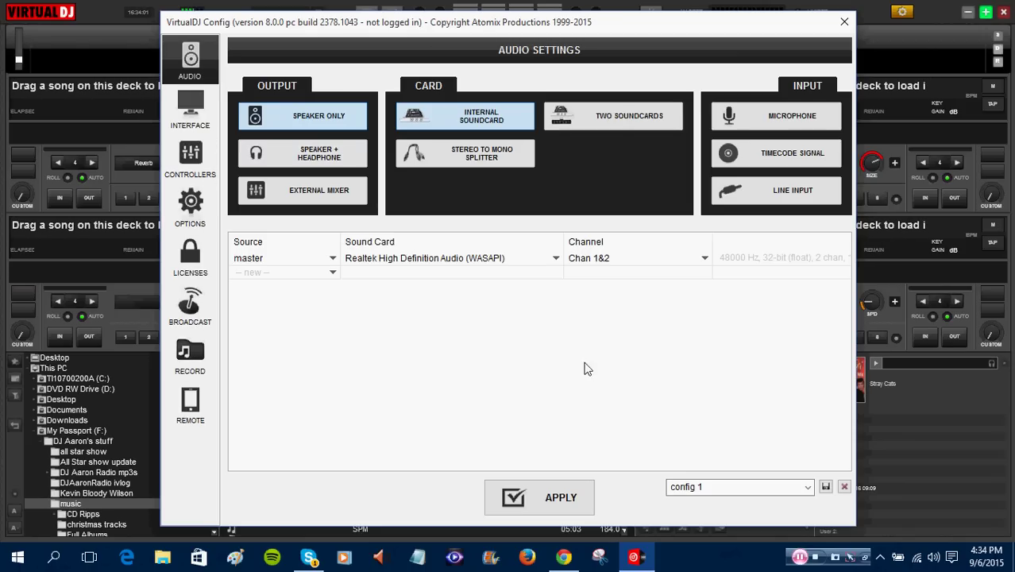
{"action": "left_click", "coordinate": [190, 218]}
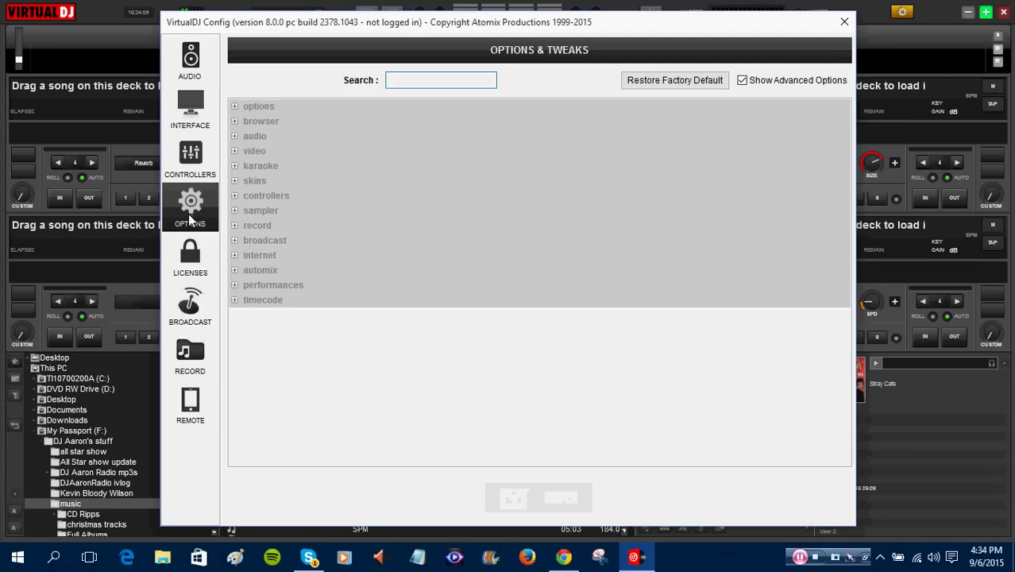
{"action": "left_click", "coordinate": [179, 258]}
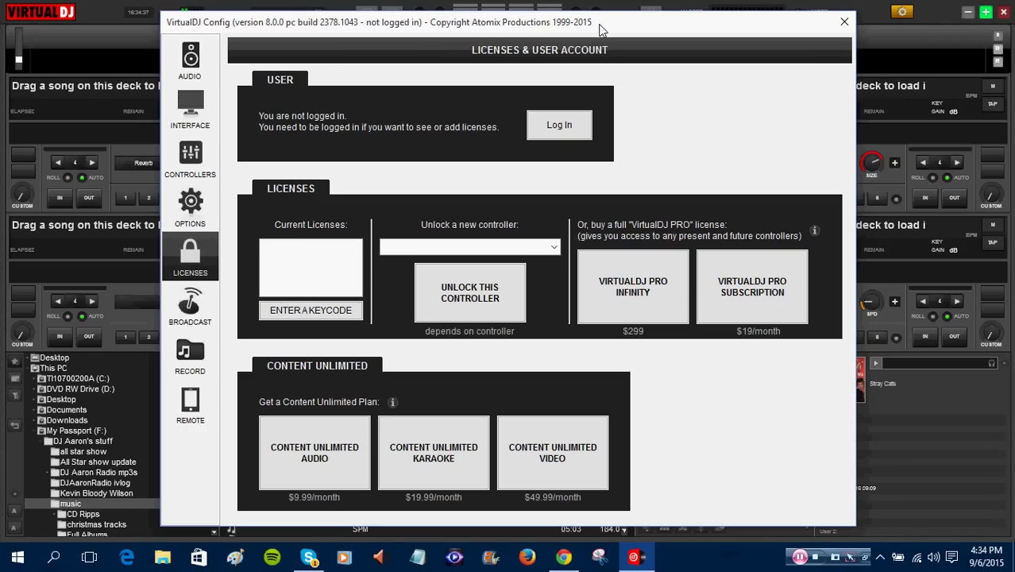
{"action": "left_click", "coordinate": [191, 64]}
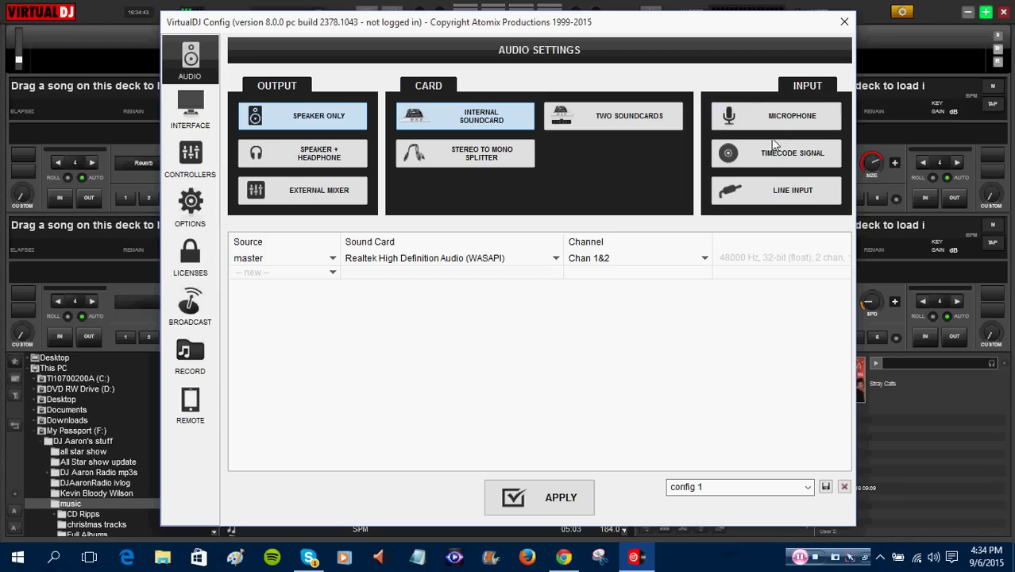
{"action": "left_click", "coordinate": [844, 22]}
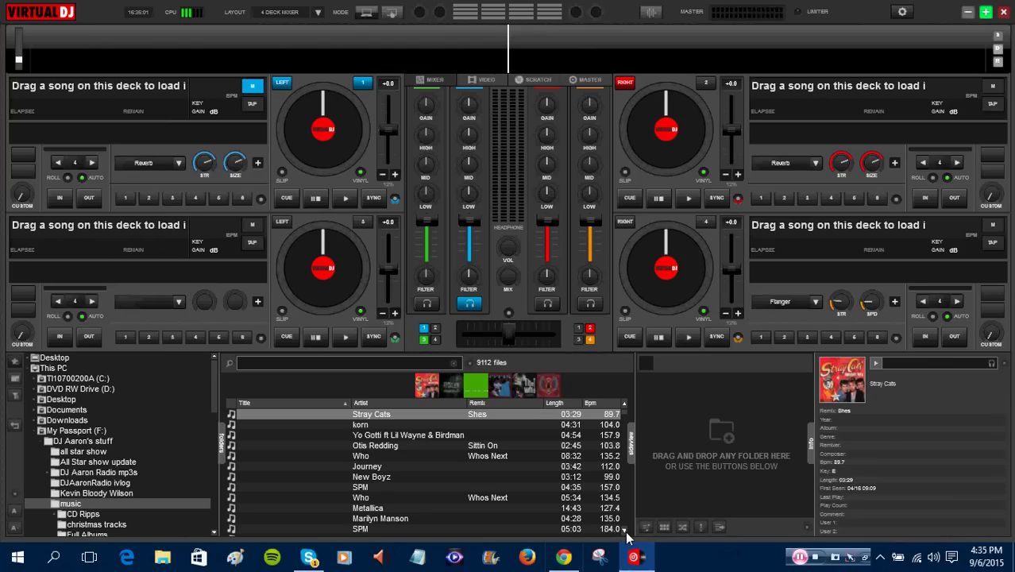
Scroll the file list down to the 1960s songs and select (1966) Bus Stop
{"action": "scroll", "coordinate": [623, 535], "scroll_direction": "down", "scroll_amount": 10}
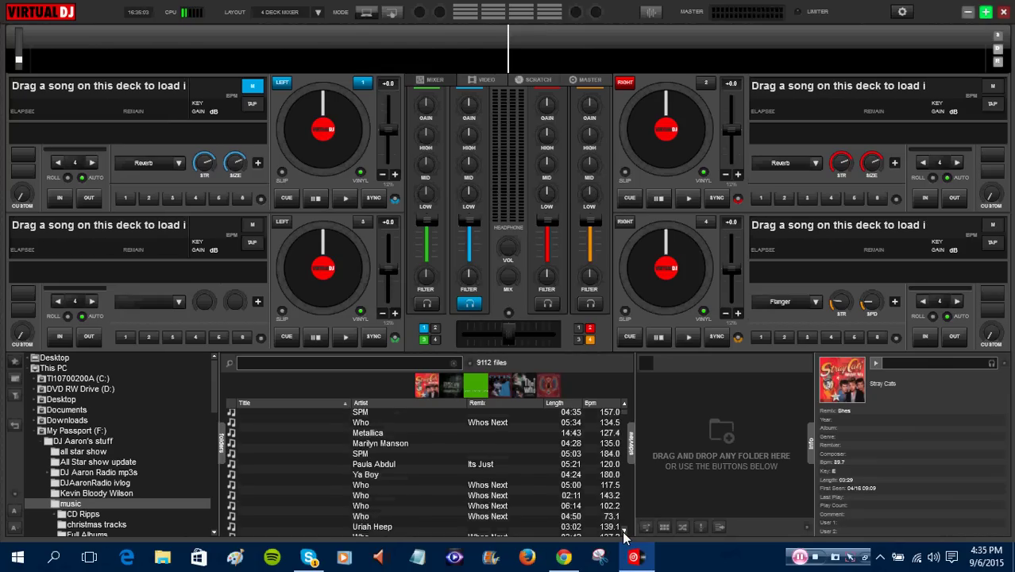
{"action": "scroll", "coordinate": [623, 535], "scroll_direction": "down", "scroll_amount": 9}
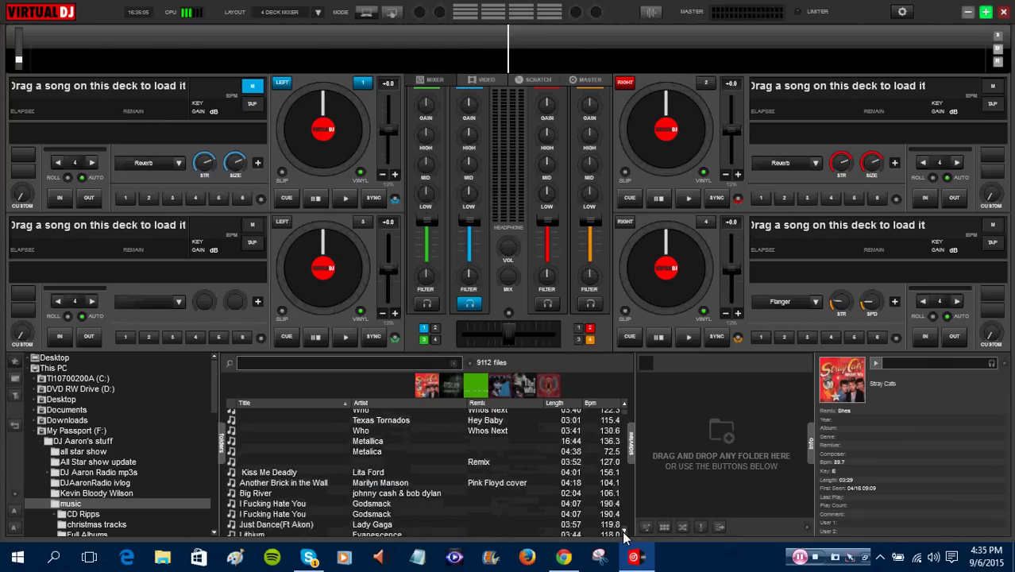
{"action": "scroll", "coordinate": [624, 536], "scroll_direction": "down", "scroll_amount": 10}
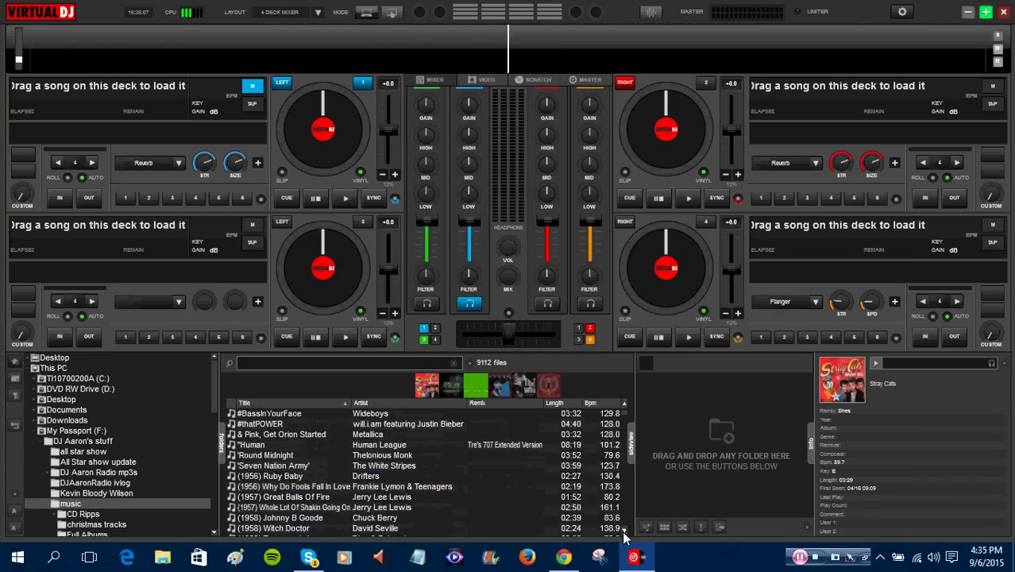
{"action": "scroll", "coordinate": [623, 536], "scroll_direction": "down", "scroll_amount": 10}
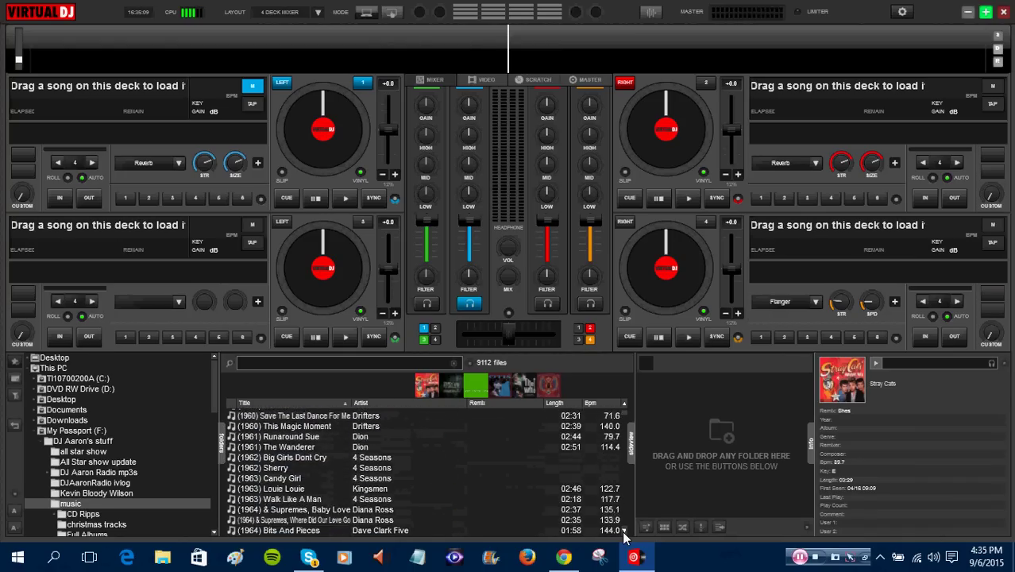
{"action": "scroll", "coordinate": [624, 536], "scroll_direction": "down", "scroll_amount": 8}
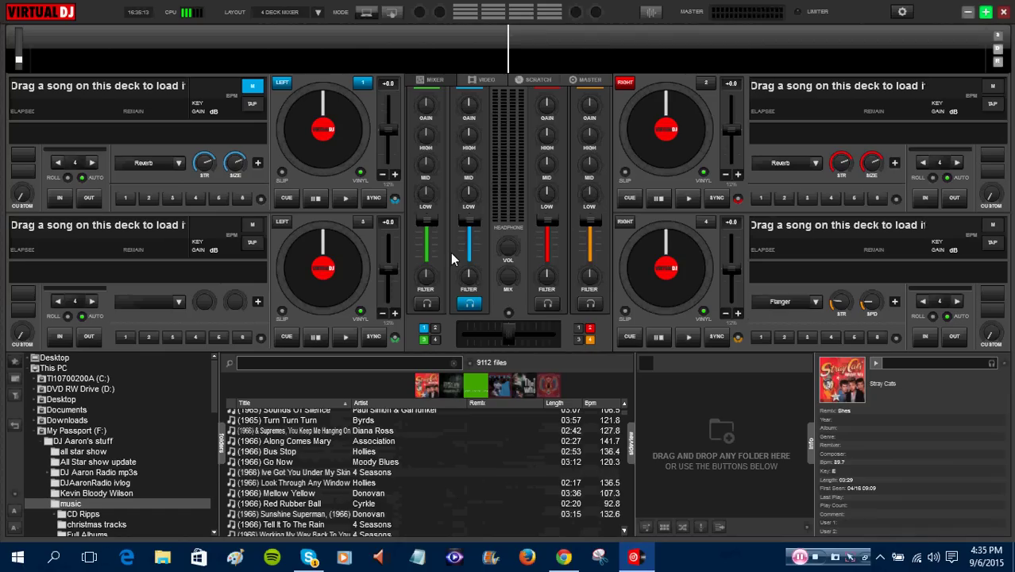
{"action": "left_click", "coordinate": [371, 452]}
Load Hollies' (1966) Bus Stop onto deck 1
{"action": "right_click", "coordinate": [370, 450]}
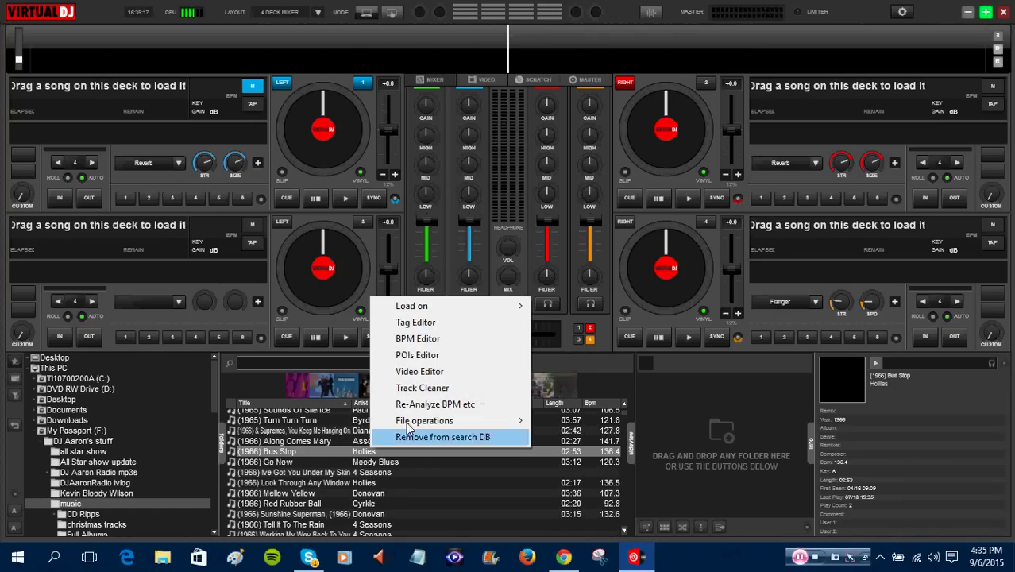
{"action": "mouse_move", "coordinate": [449, 308]}
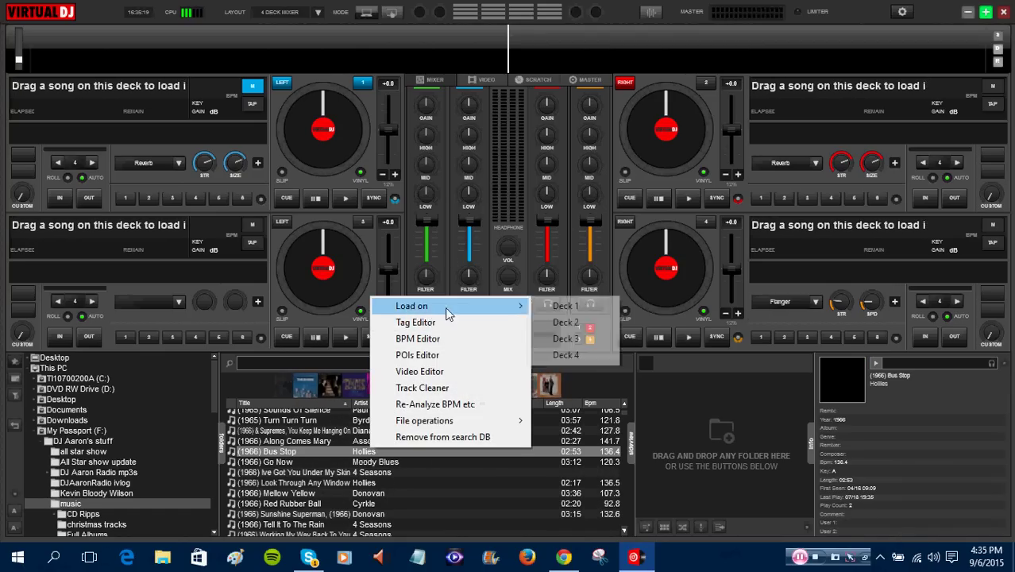
{"action": "left_click", "coordinate": [576, 307]}
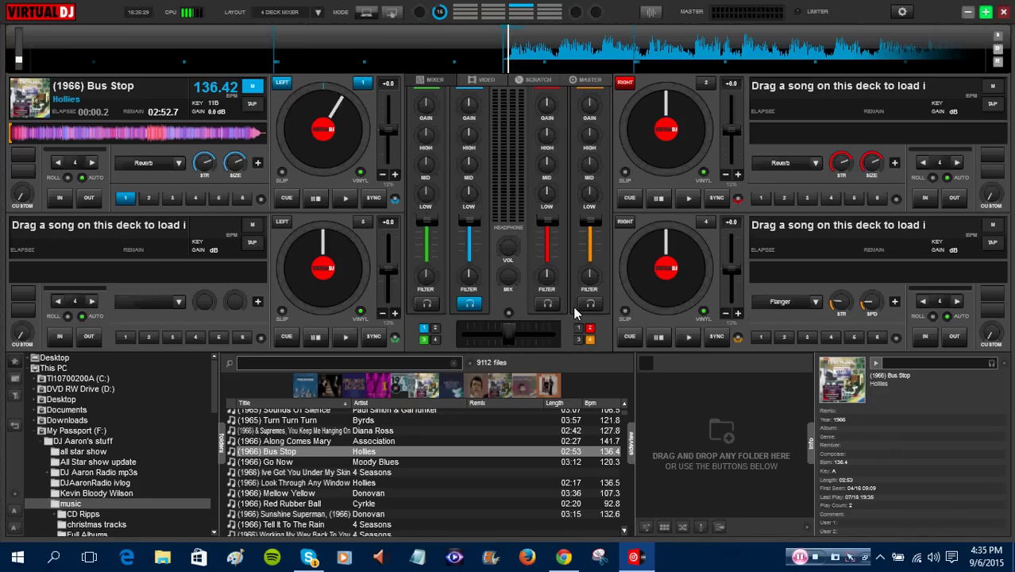
Load Moody Blues' (1966) Go Now onto deck 2, play it briefly, then stop
{"action": "left_click", "coordinate": [380, 461]}
{"action": "right_click", "coordinate": [379, 461]}
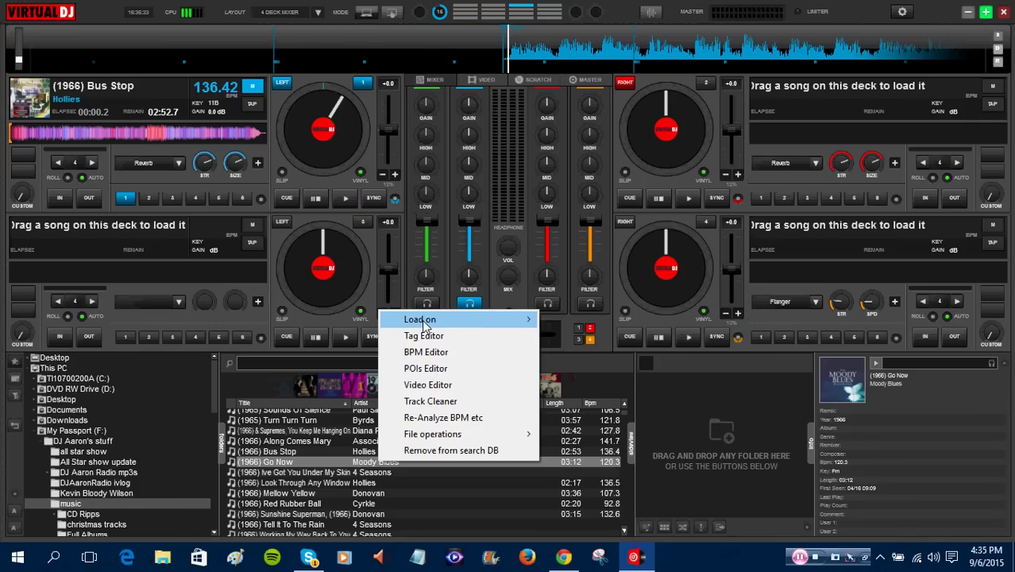
{"action": "mouse_move", "coordinate": [421, 320]}
{"action": "left_click", "coordinate": [568, 337]}
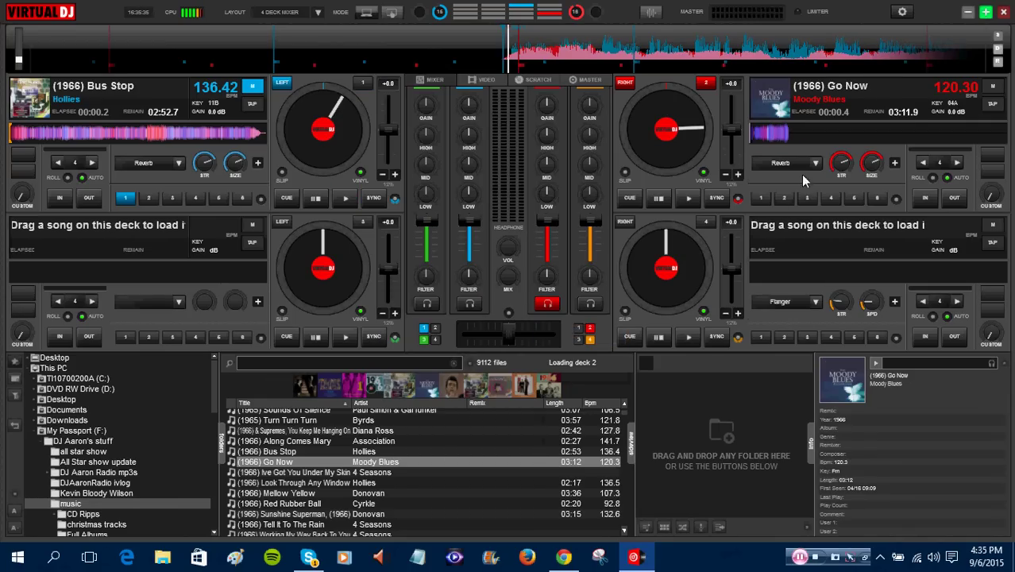
{"action": "left_click", "coordinate": [688, 197]}
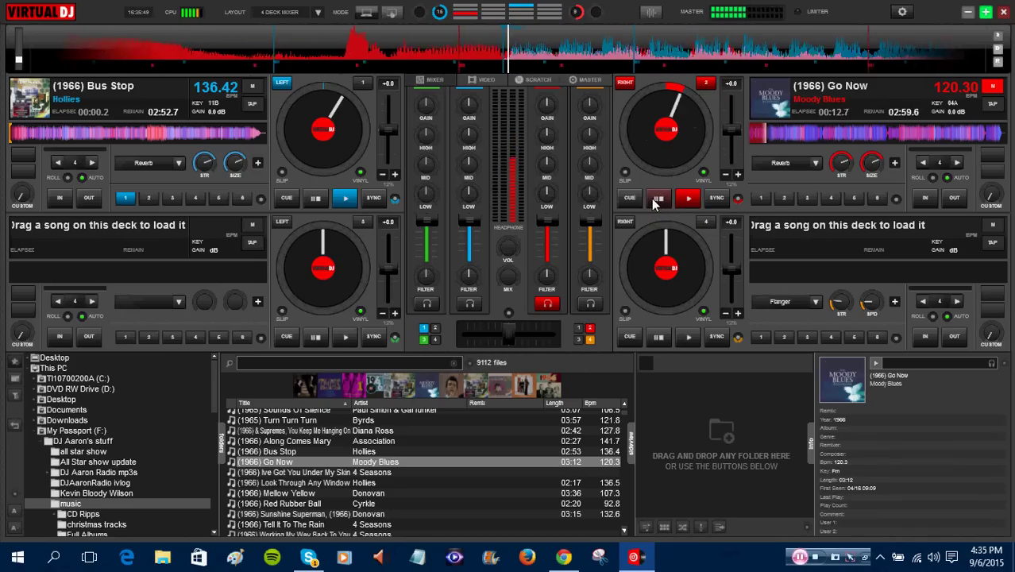
{"action": "left_click", "coordinate": [661, 197]}
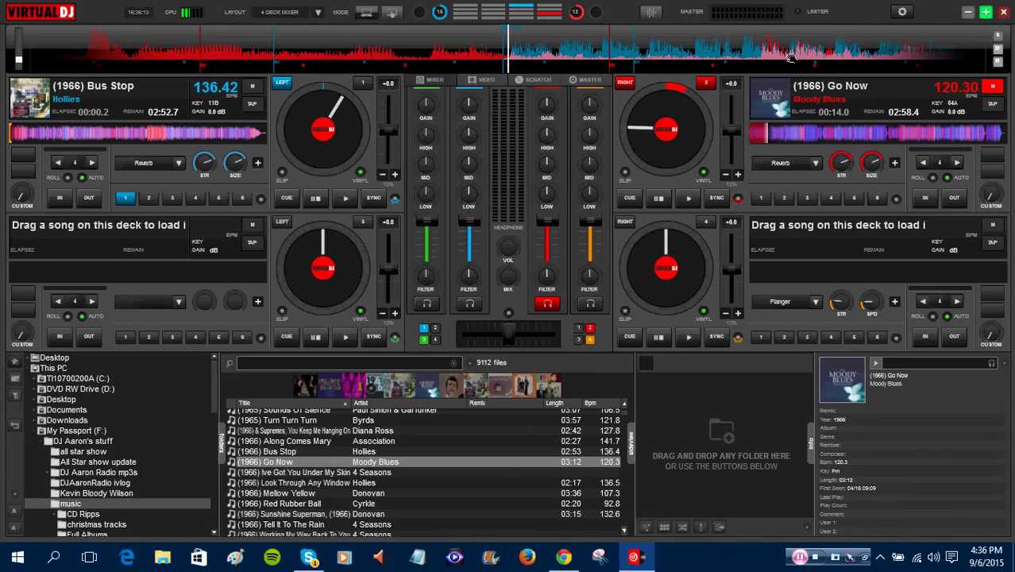
Quit VirtualDJ 8, relaunch VirtualDJ Home FREE, and decline its sign-in and update download
{"action": "left_click", "coordinate": [1005, 14]}
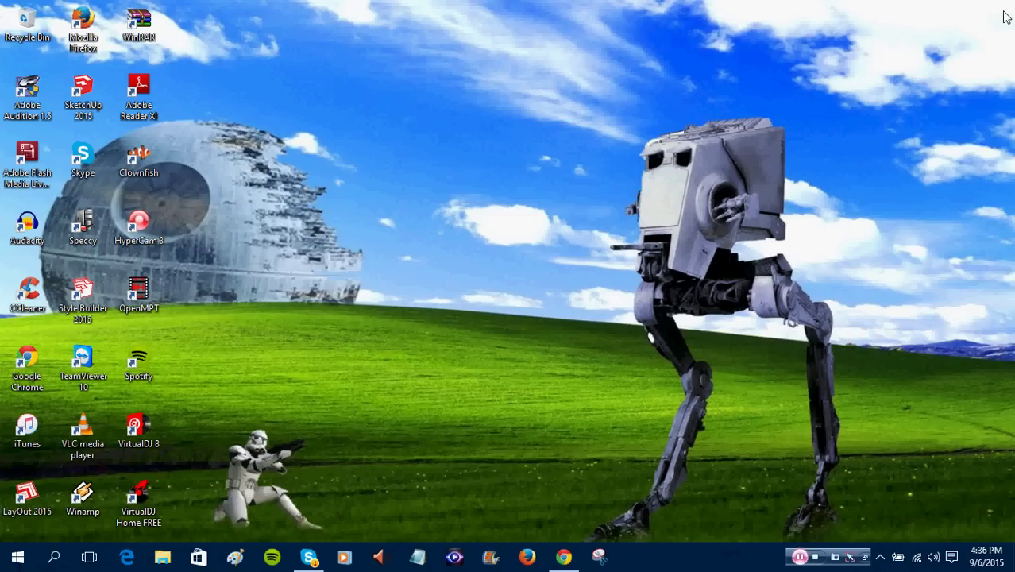
{"action": "double_click", "coordinate": [142, 497]}
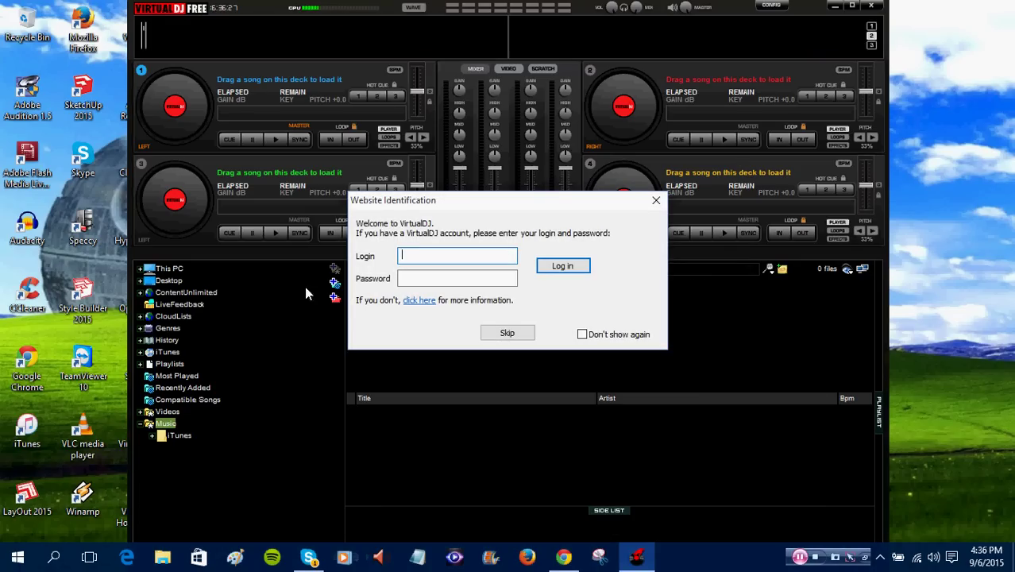
{"action": "left_click", "coordinate": [654, 206]}
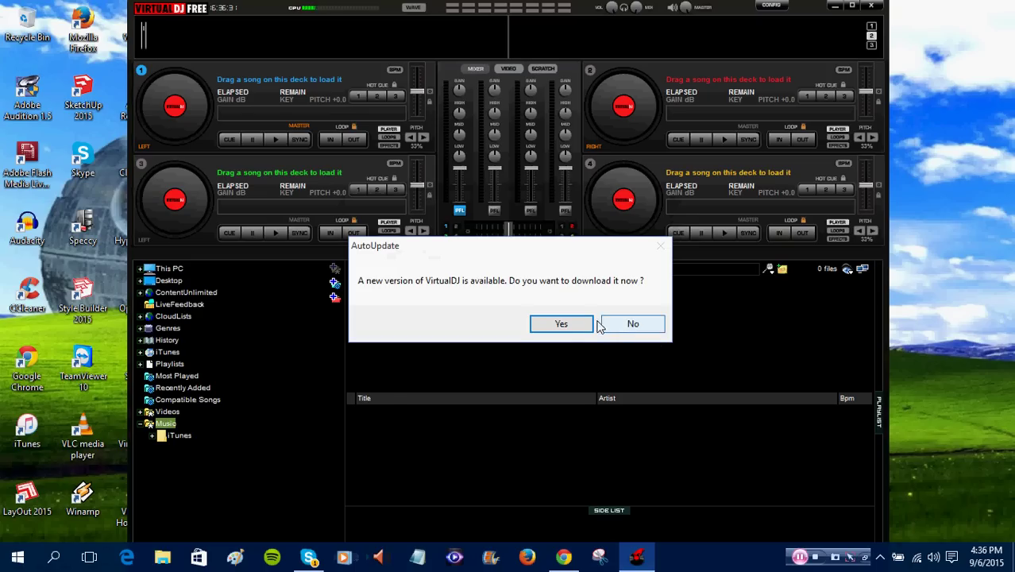
{"action": "left_click", "coordinate": [623, 326]}
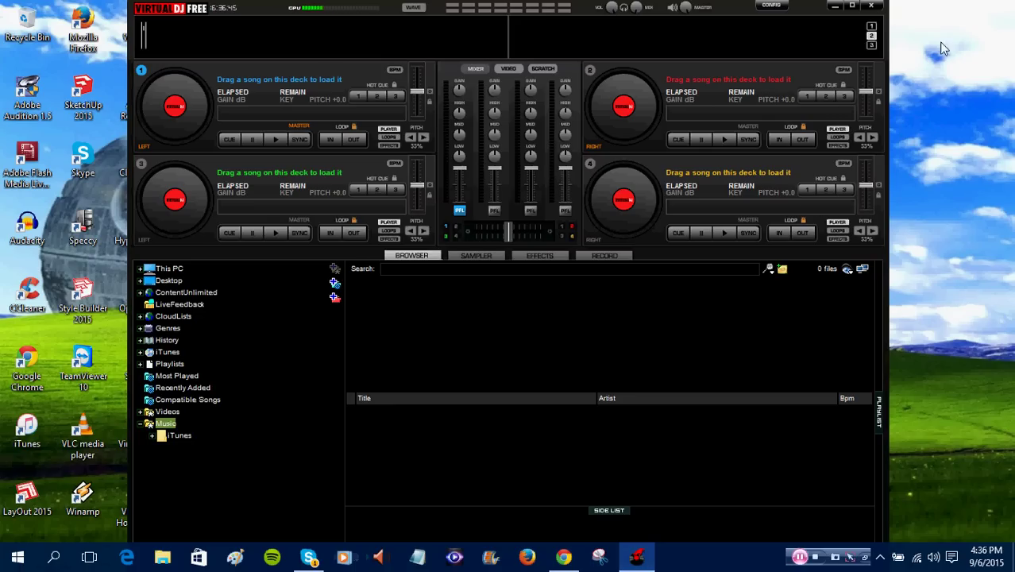
Close VirtualDJ 7 Free to return to the Windows 10 desktop
{"action": "left_click", "coordinate": [873, 8]}
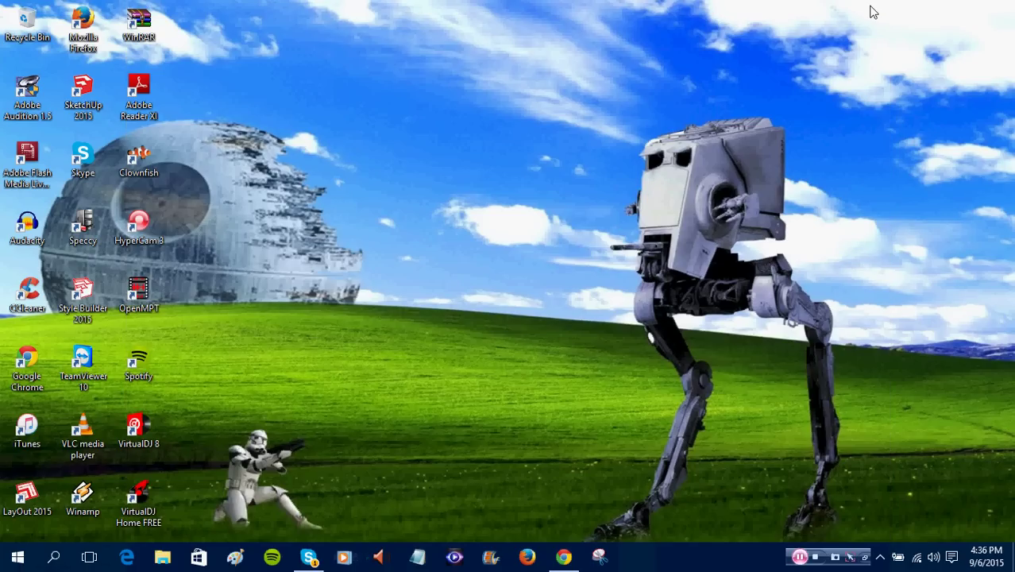